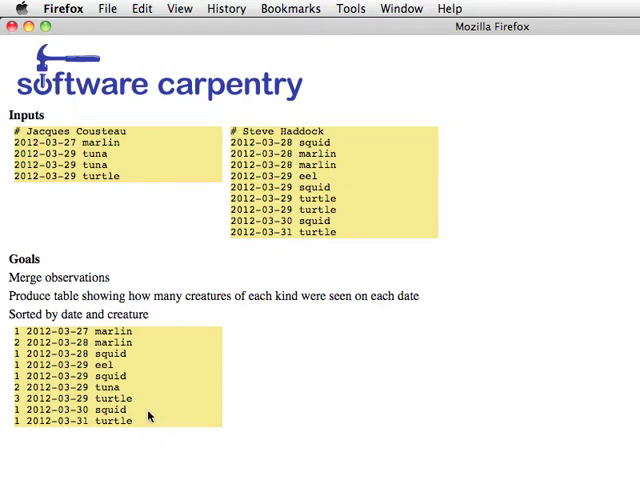
Step: Leave the merge.py Emacs session and return to the bash prompt in Terminal
mouse_move(149, 418)
left_mouse_down()
mouse_move(31, 334)
mouse_move(7, 331)
left_mouse_up()
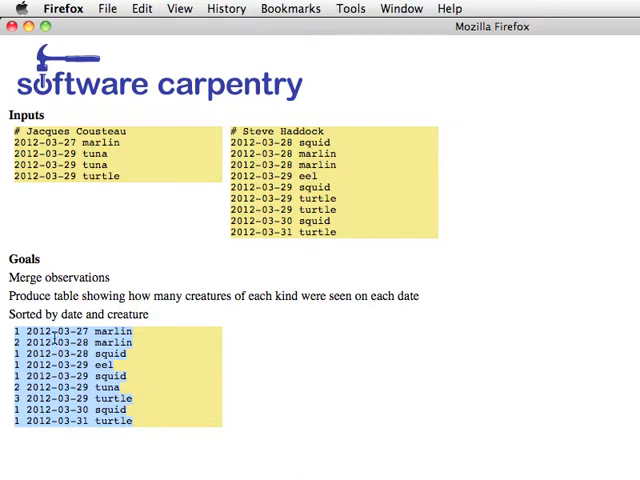
left_click(104, 333)
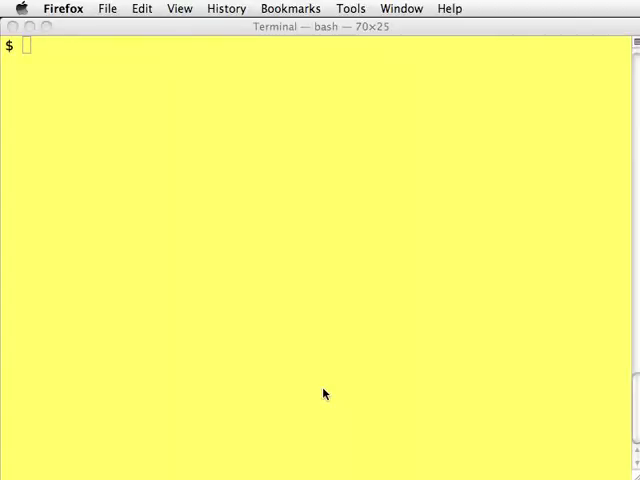
left_click(323, 393)
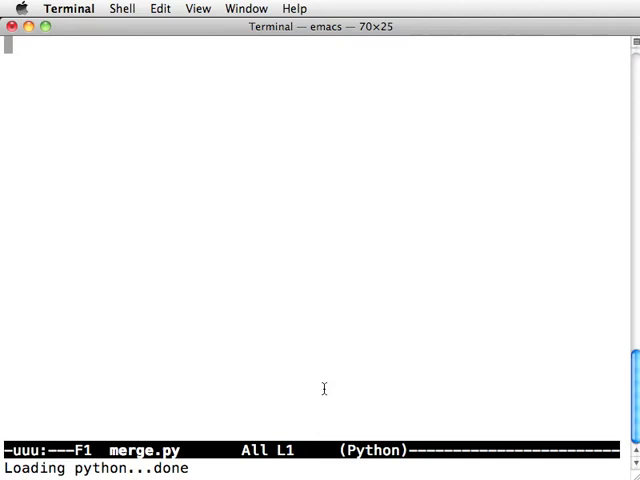
key("ctrl+x")
key("ctrl+c")
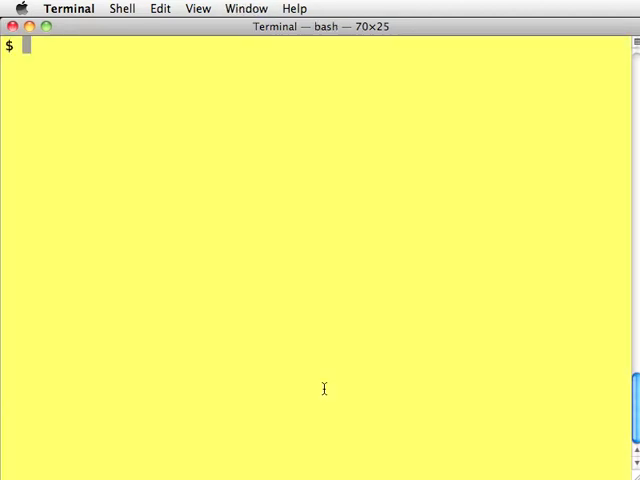
type("ls")
Step: List the folder with ls, then cat cousteau.txt and cat haddock.txt
key("Return")
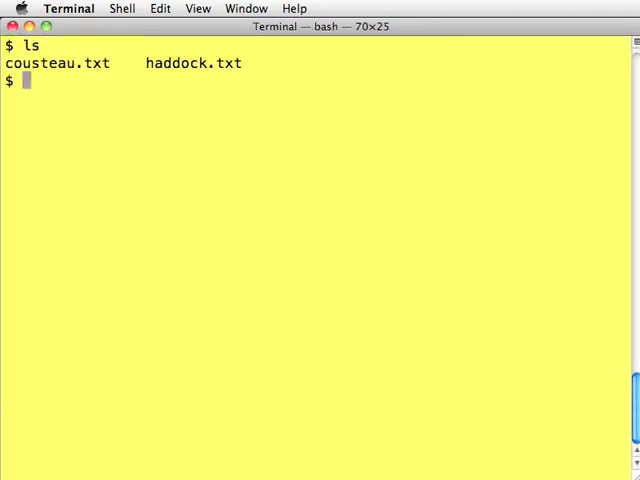
key("Return")
type("cat c")
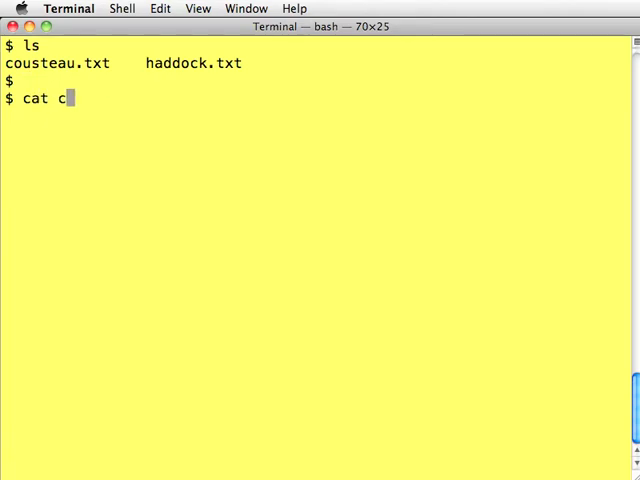
key("Tab")
key("Return")
key("Return")
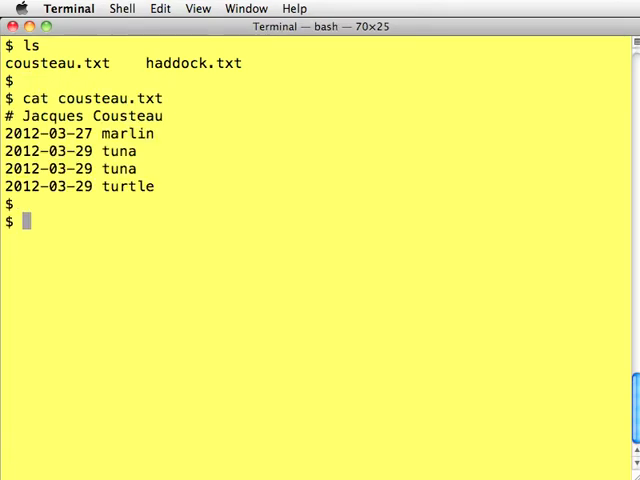
type("cat had")
key("Tab")
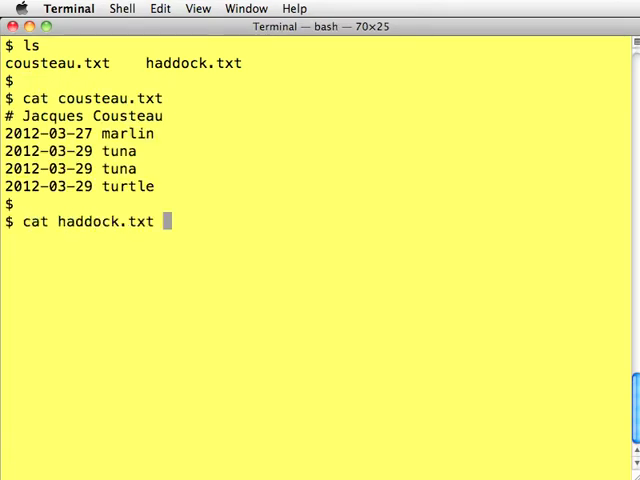
key("Return")
key("Return")
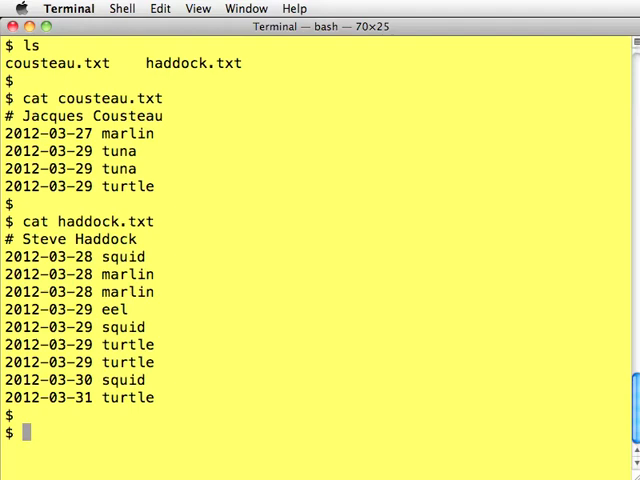
type("c")
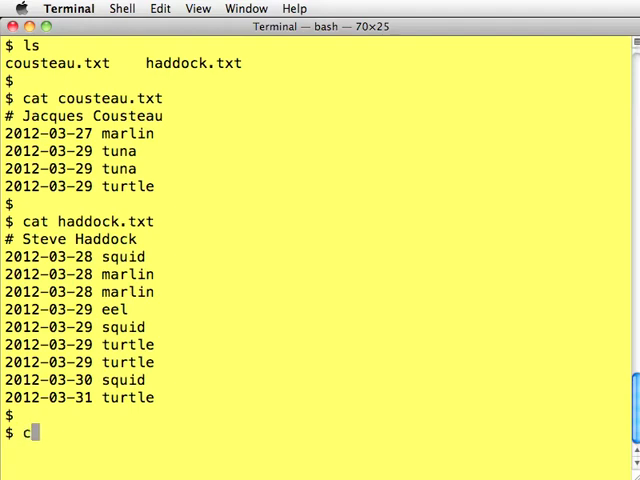
type("at c")
Step: Print cousteau.txt and haddock.txt concatenated, then again piped through sort
key("Tab")
type("h")
key("Tab")
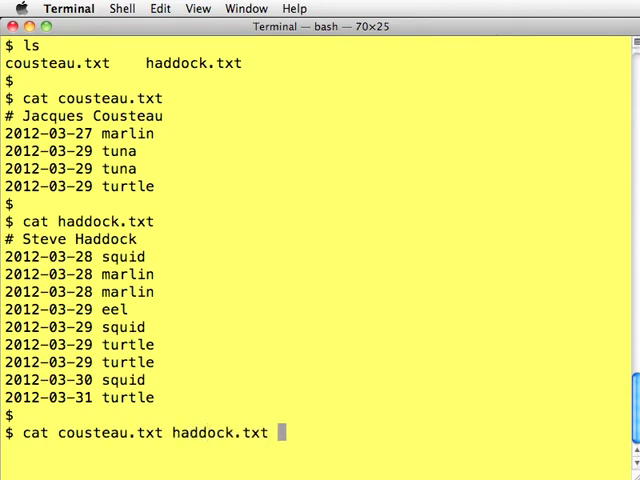
key("Return")
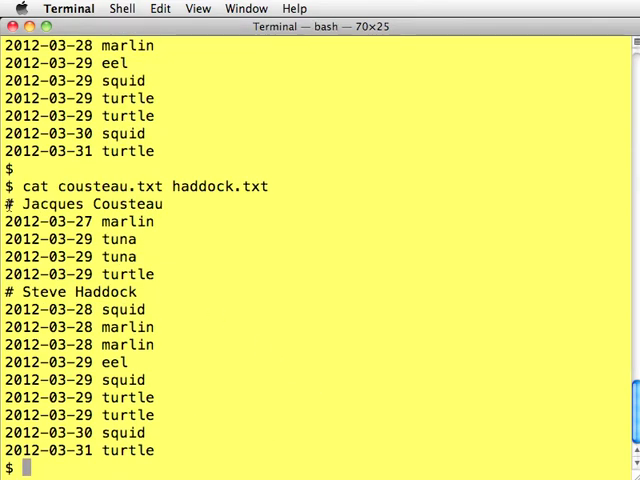
key("Up")
type("| sort")
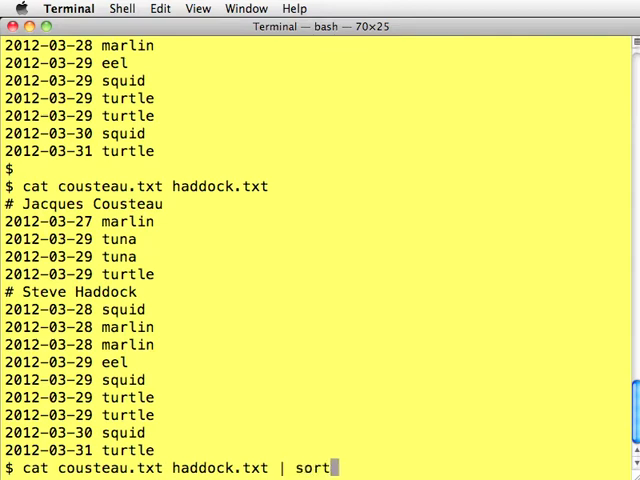
key("Return")
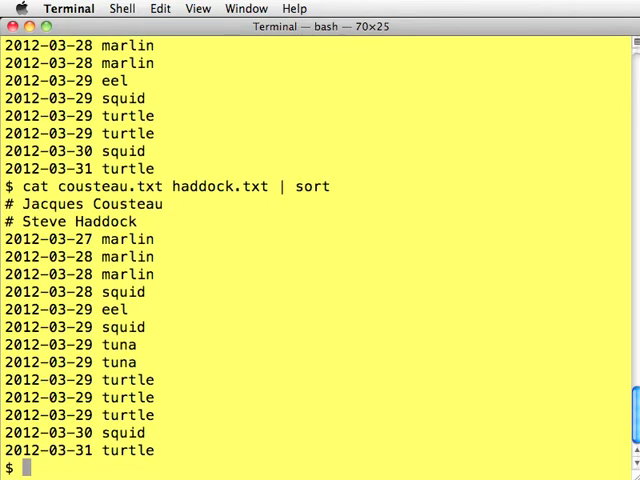
Step: Extend the pipeline with uniq, then uniq -c, noting the two counted comment lines
key("Up")
type("| ")
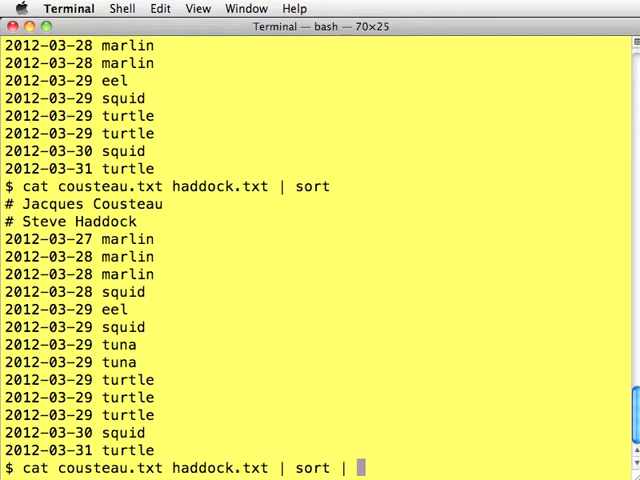
type("uniq")
key("Return")
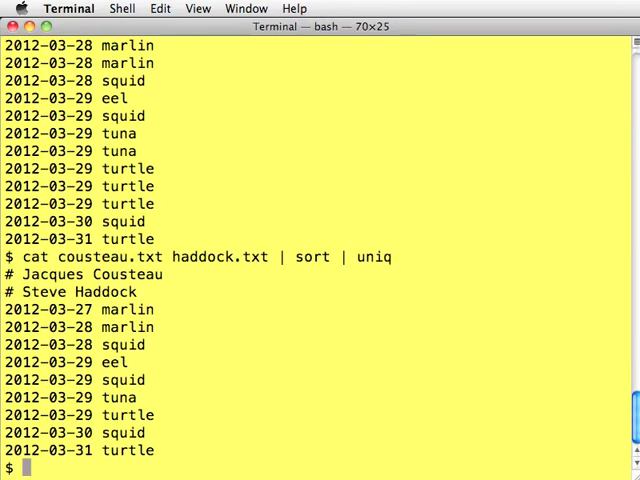
key("Up")
type("-c")
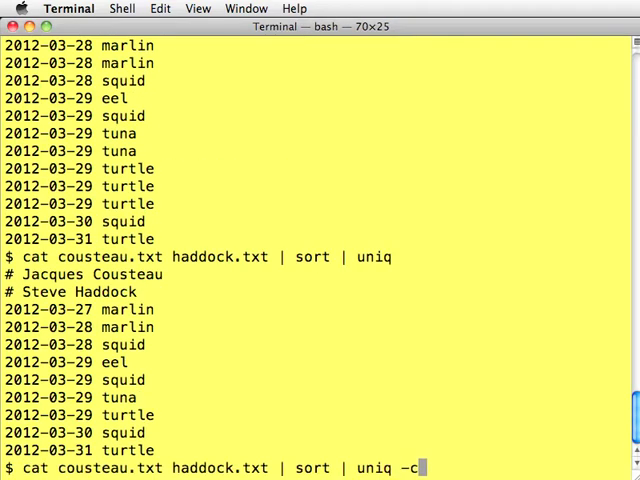
key("Return")
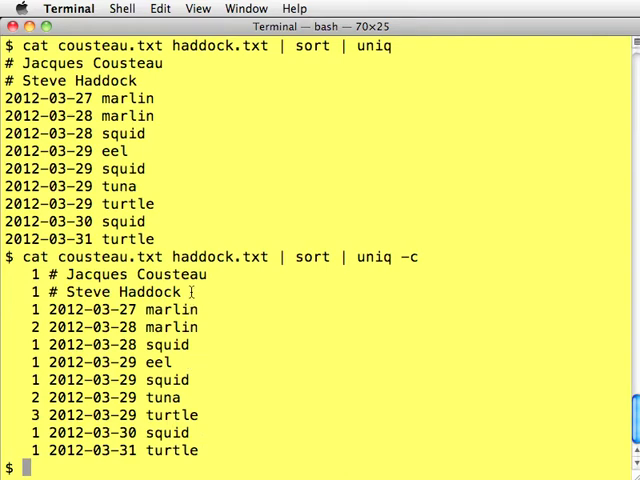
left_click_drag(193, 292, 15, 275)
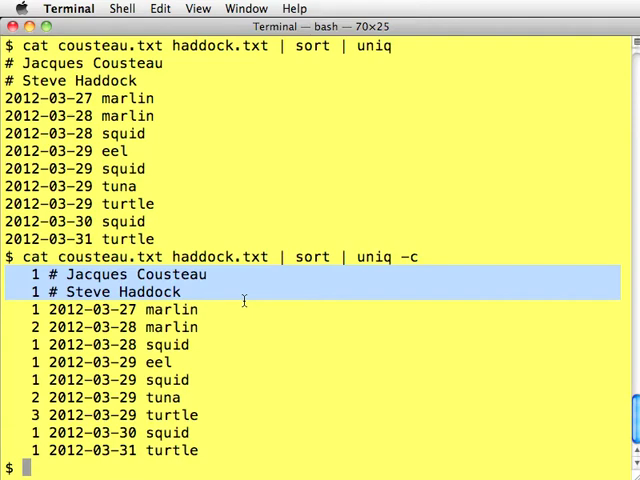
Step: Append | grep -v '#' to the uniq -c pipeline and run it without comment lines
key("Up")
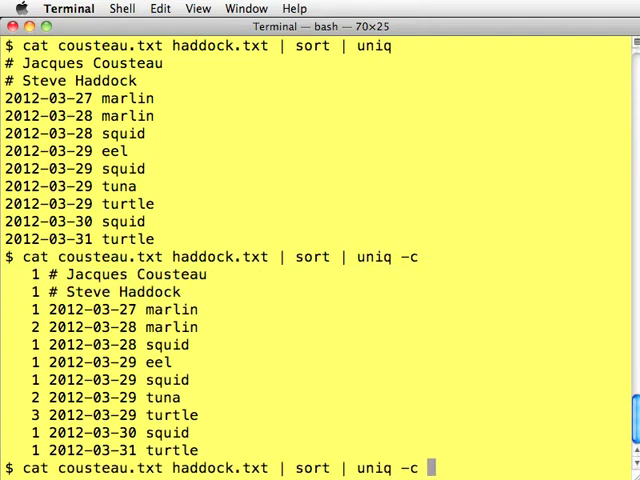
type("| grep")
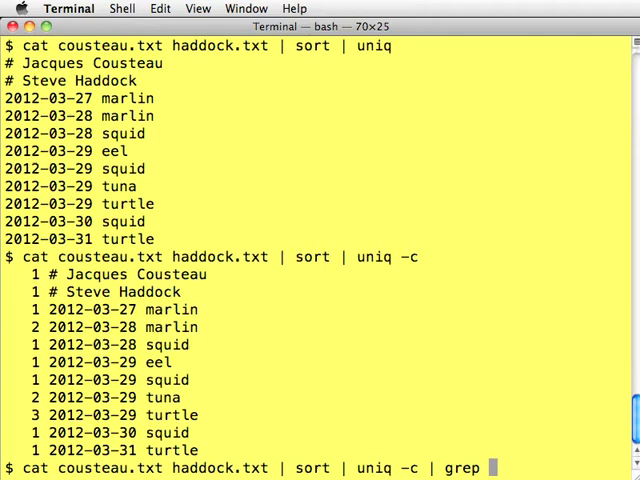
type("-v ")
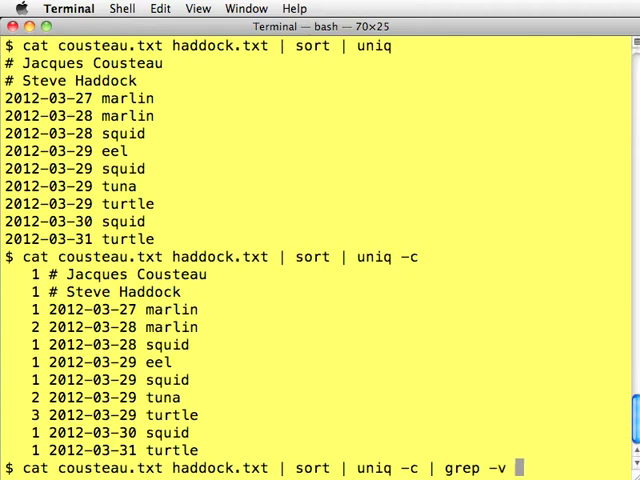
type("'#'")
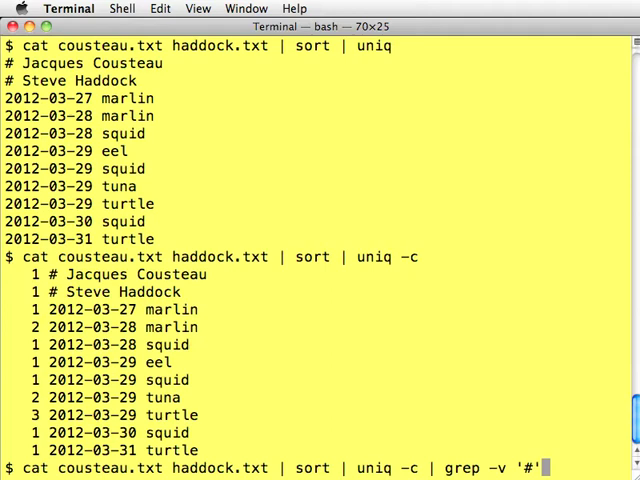
key("Left")
key("Left")
key("Left")
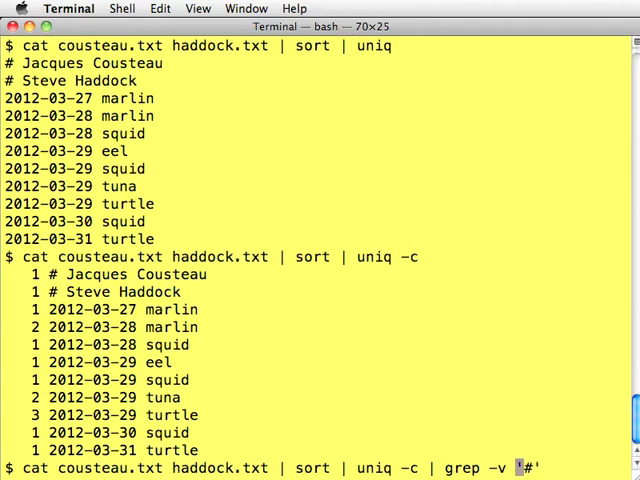
key("Right")
key("Right")
key("Right")
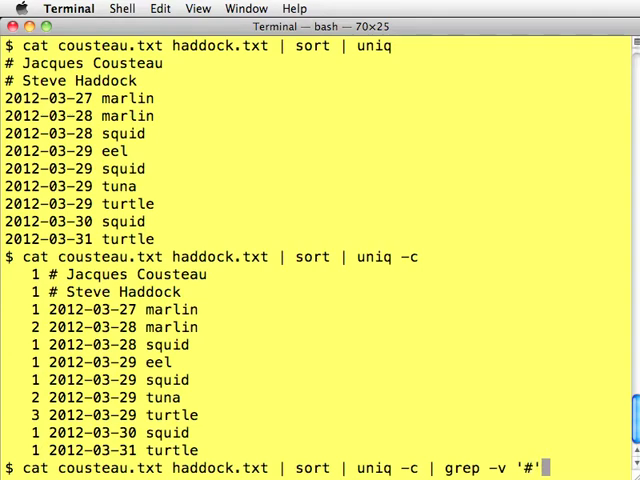
key("Return")
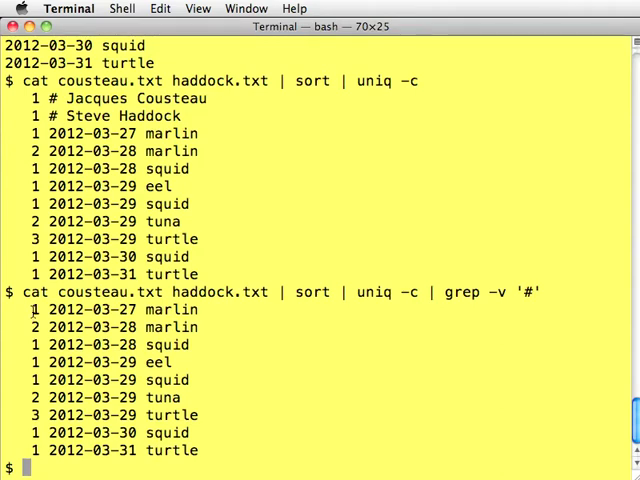
left_click_drag(48, 310, 137, 310)
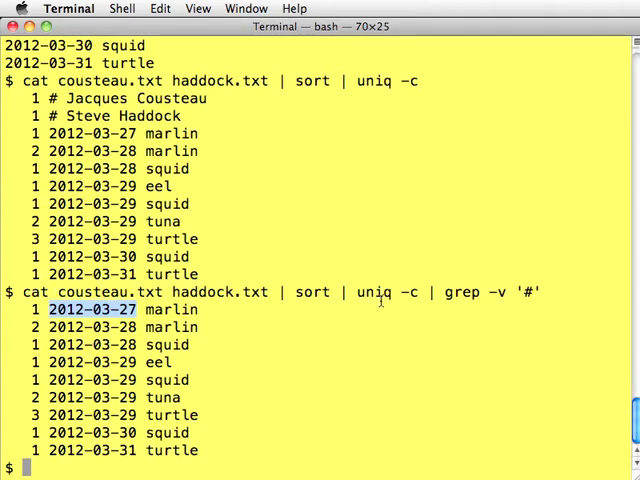
Step: Rewrite the pipeline as grep -v '#' on both files | sort | uniq -c and run it
key("Up")
key("ctrl+a")
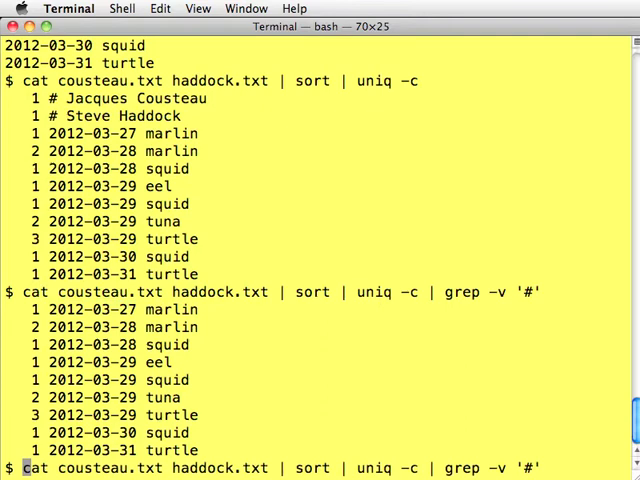
key("ctrl+d")
key("ctrl+d")
key("ctrl+d")
type("grep ")
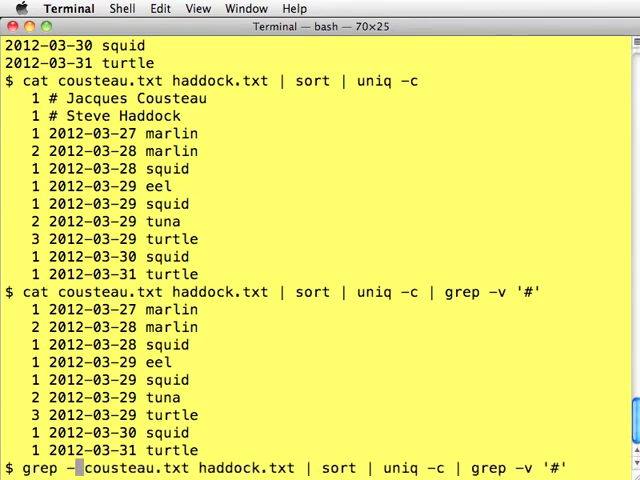
type("-v '#'")
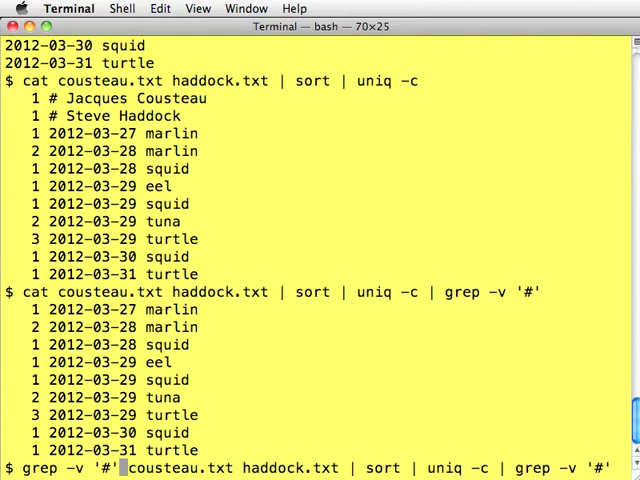
key("ctrl+e")
key("BackSpace")
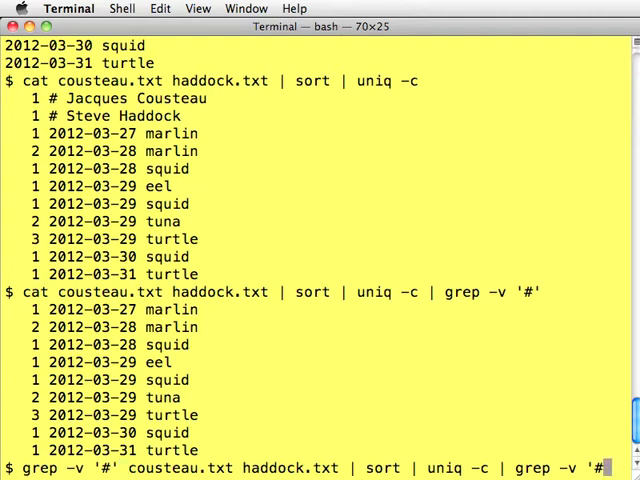
key("BackSpace")
key("BackSpace")
key("BackSpace")
key("BackSpace")
key("BackSpace")
key("BackSpace")
key("BackSpace")
key("BackSpace")
key("BackSpace")
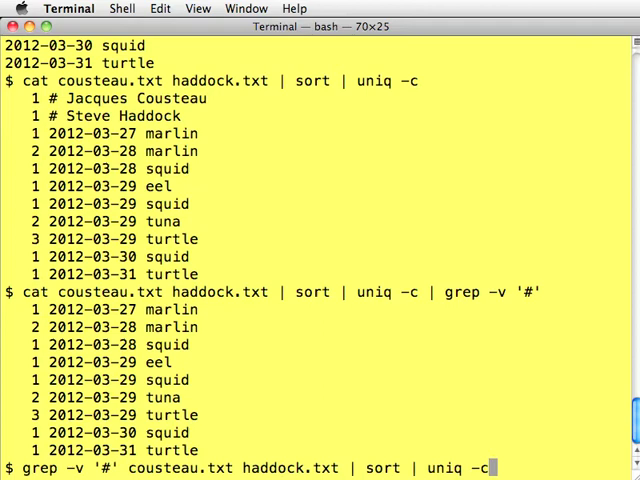
key("ctrl+a")
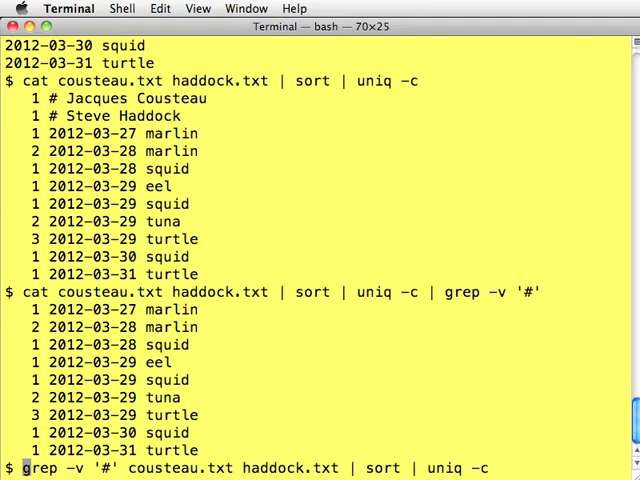
key("ctrl+e")
key("Return")
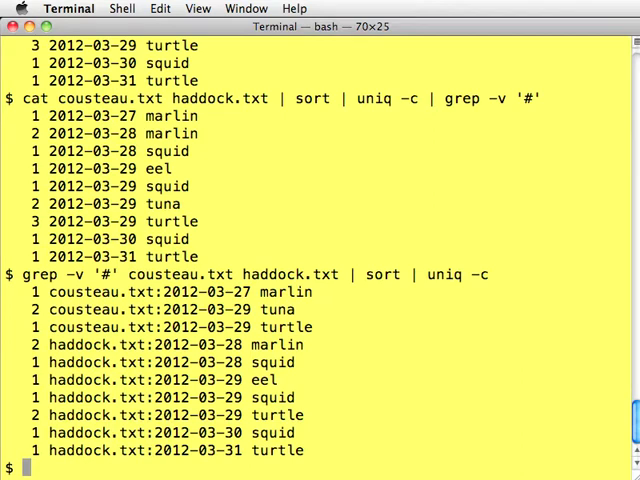
Step: Add -h to grep and rerun so counts print without file-name prefixes
key("Up")
key("ctrl+a")
key("Right")
key("Right")
key("Right")
type("-h")
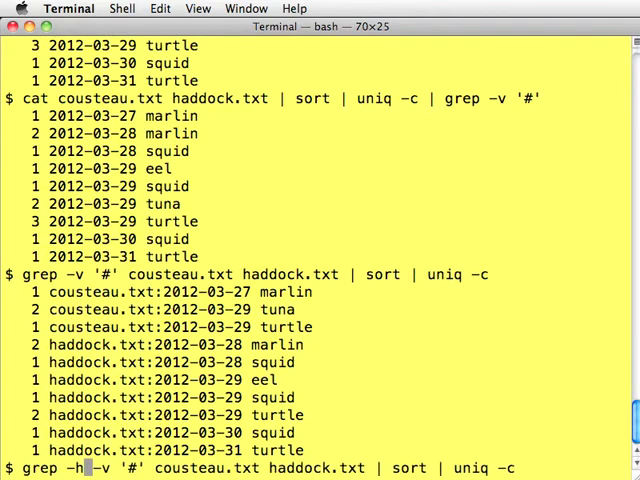
key("Return")
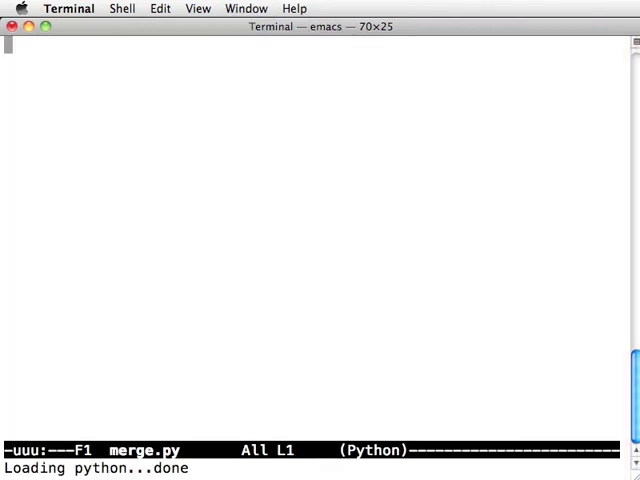
type("import sys")
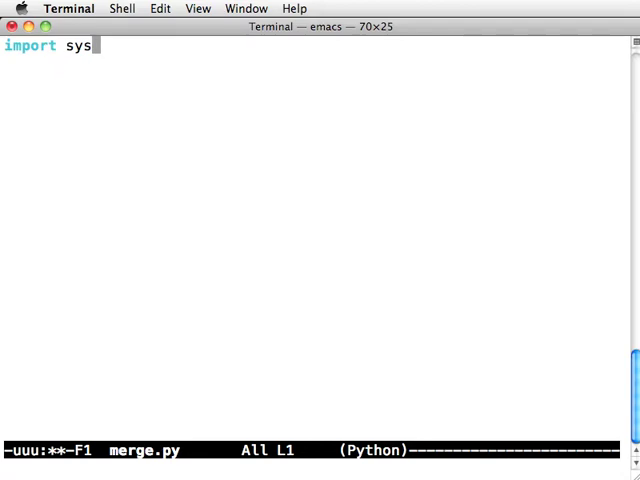
Step: Write import sys, filenames = sys.argv[1:], and a loop opening each file with file(f,'r')
key("Return")
key("Return")
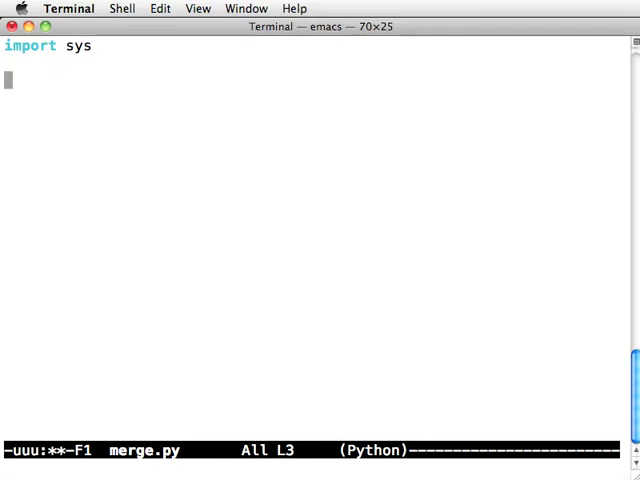
type("filenames = sy")
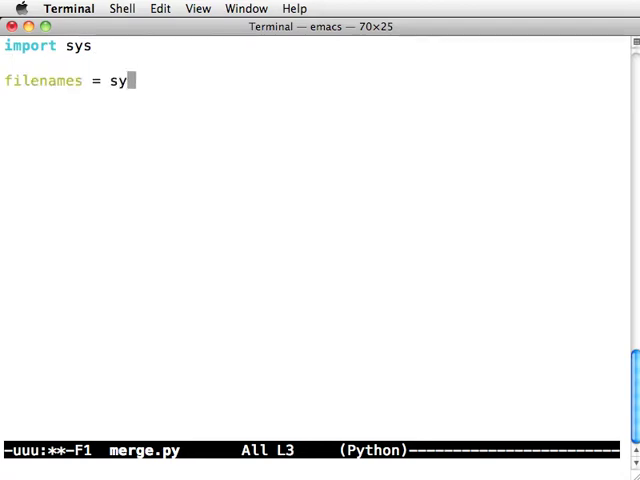
type("s.argv[1:]")
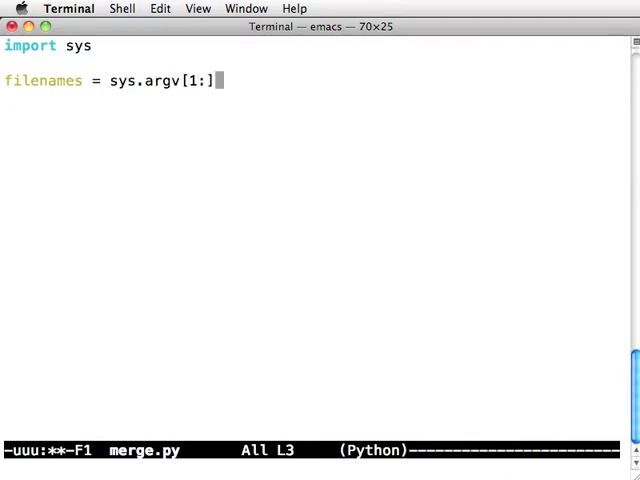
key("Return")
type("for ")
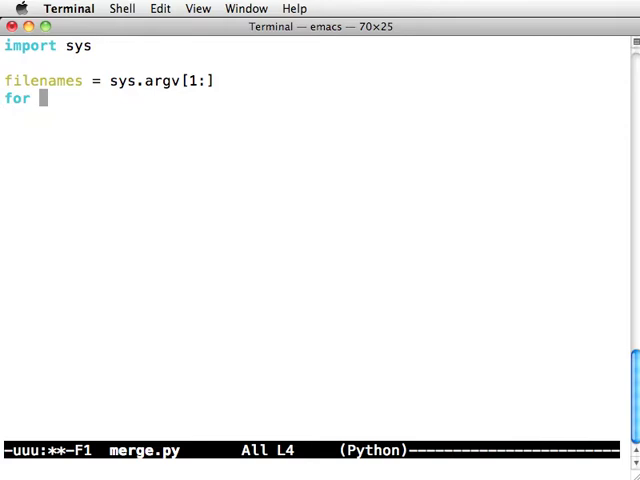
type("f in filenames")
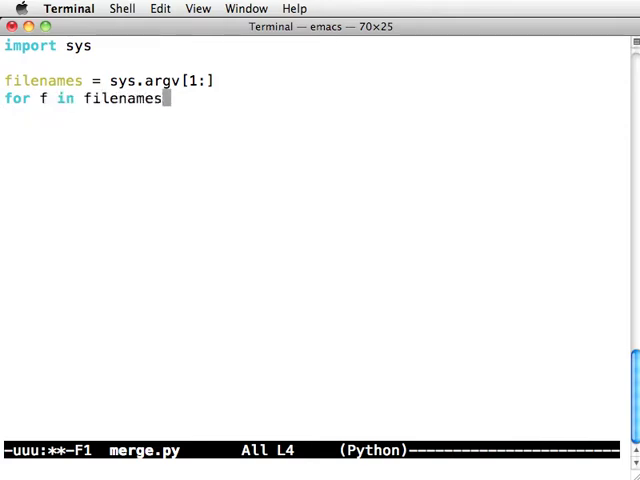
type(":")
key("Return")
key("Tab")
type("reader = ")
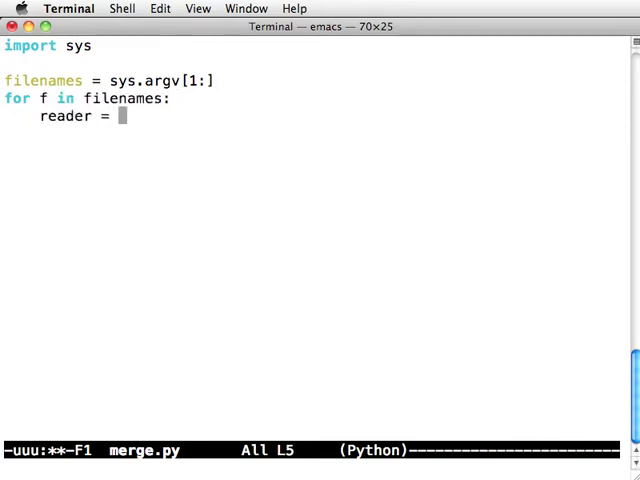
type("file(f, ")
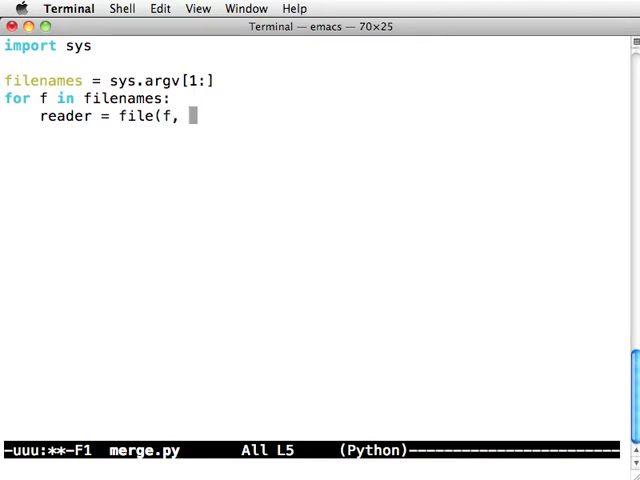
type("'r')")
key("Return")
key("Tab")
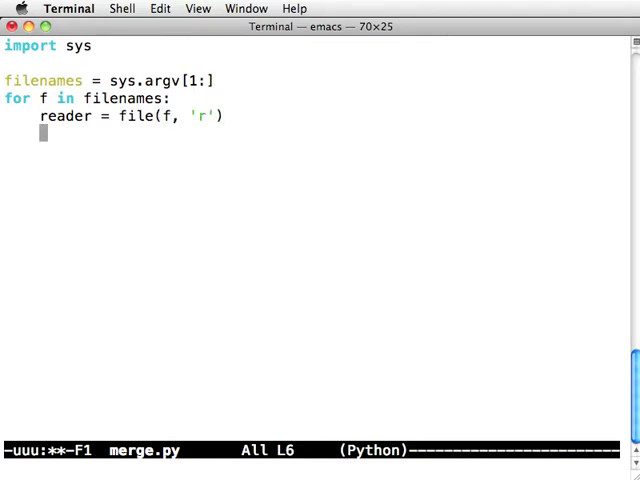
type("...do something...")
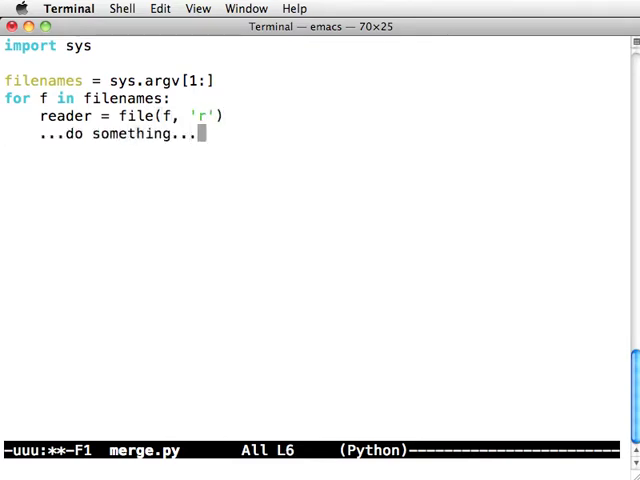
Step: Add placeholder comments and reader.close(), leaving a blank line after the loop
key("Return")
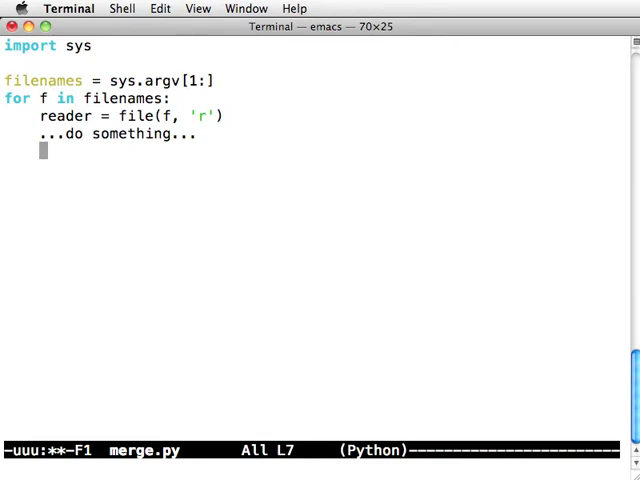
key("Up")
type("#")
key("Down")
type("read")
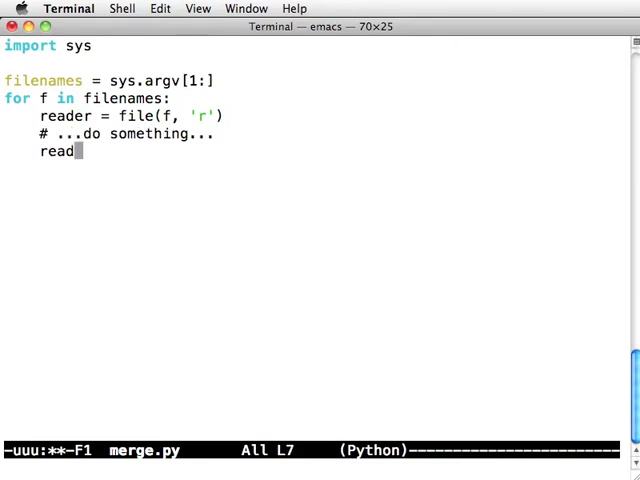
type("er.close()")
key("Return")
key("Return")
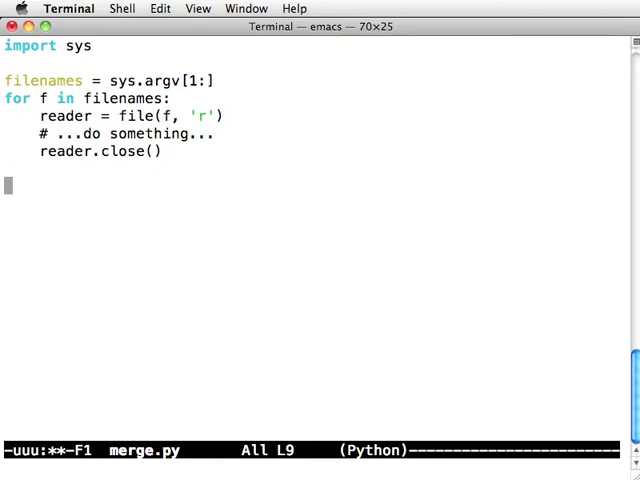
type("# ...summari")
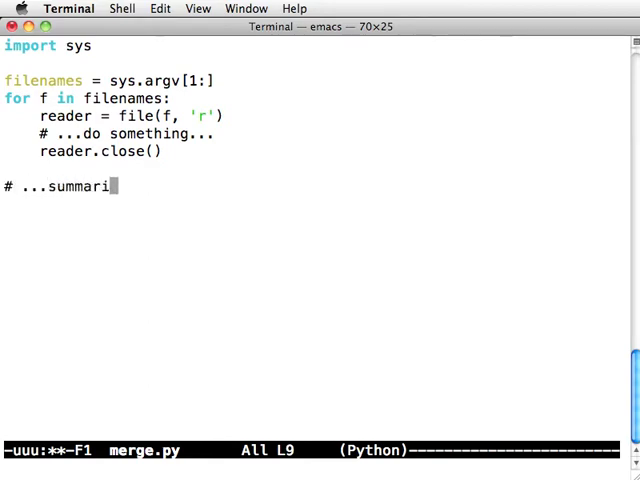
type("ze results...")
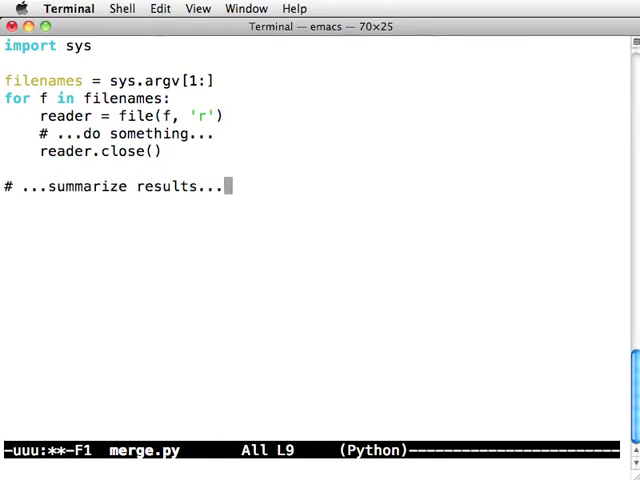
Step: Finish the summary comment and move back to the sys.argv[1:] expression
key("Return")
key("Up")
key("Up")
key("Up")
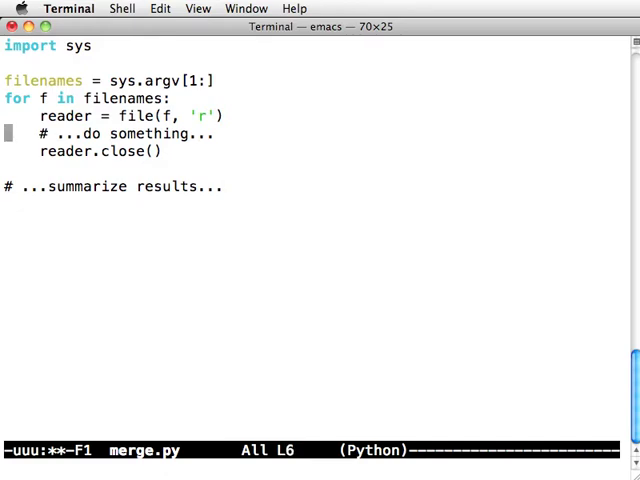
key("Up")
key("Up")
key("Up")
key("Down")
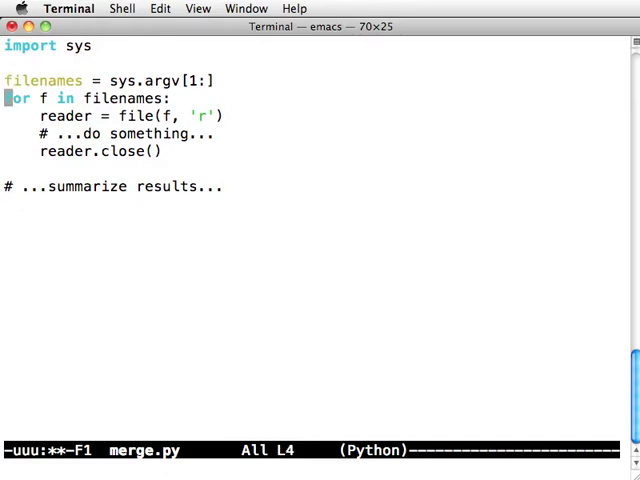
key("Down")
key("Down")
key("Down")
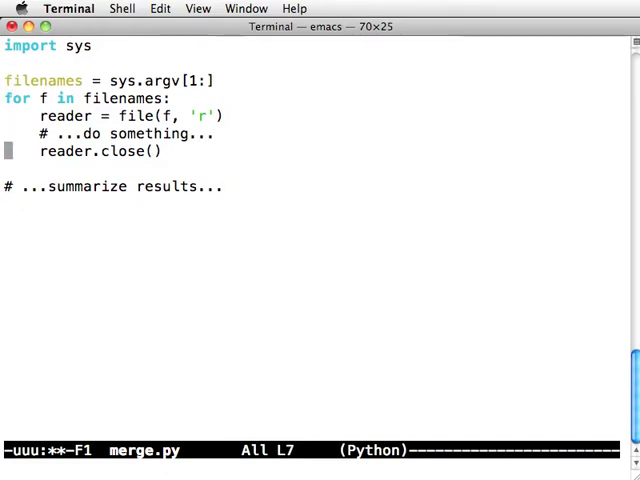
key("Up")
key("Up")
key("Up")
key("Up")
Step: Inline sys.argv[1:] into the loop header, delete the filenames line, and save
key("alt+b")
key("alt+b")
key("ctrl+space")
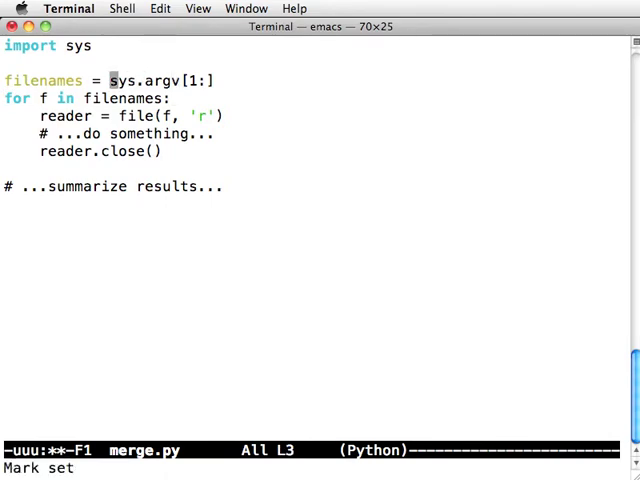
key("ctrl+e")
key("ctrl+w")
key("Down")
key("alt+b")
key("ctrl+y")
key("alt+d")
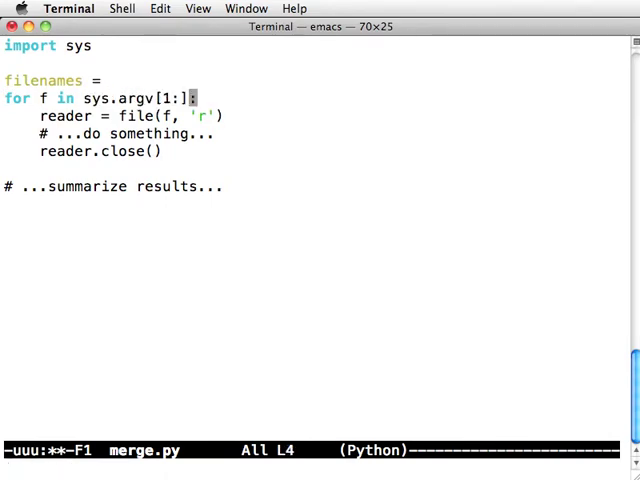
key("Up")
key("ctrl+a")
key("ctrl+k")
key("ctrl+k")
key("ctrl+x")
key("ctrl+s")
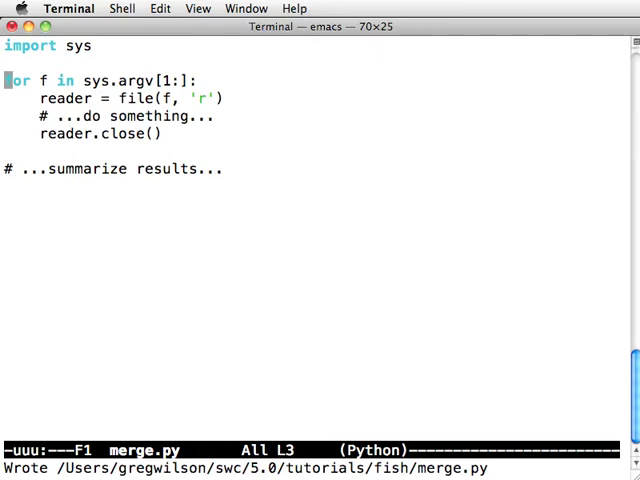
Step: Undo to restore the filenames variable and the loop over filenames
key("ctrl+_")
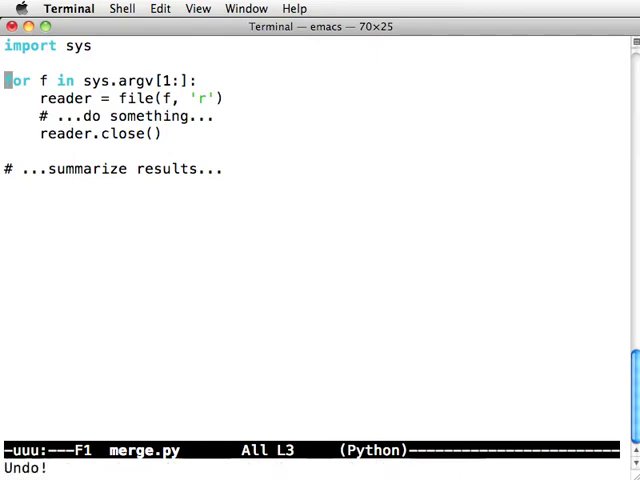
key("ctrl+_")
key("ctrl+_")
key("ctrl+_")
key("ctrl+_")
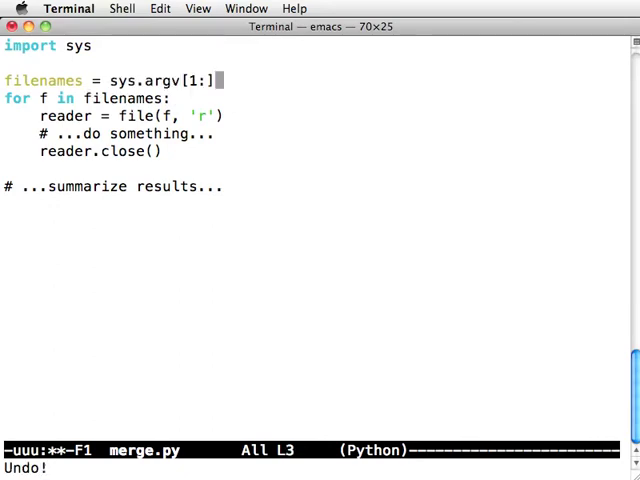
key("ctrl+n")
key("ctrl+a")
Step: Add a for line in reader loop with the comment indented under it, and save
key("ctrl+n")
key("ctrl+e")
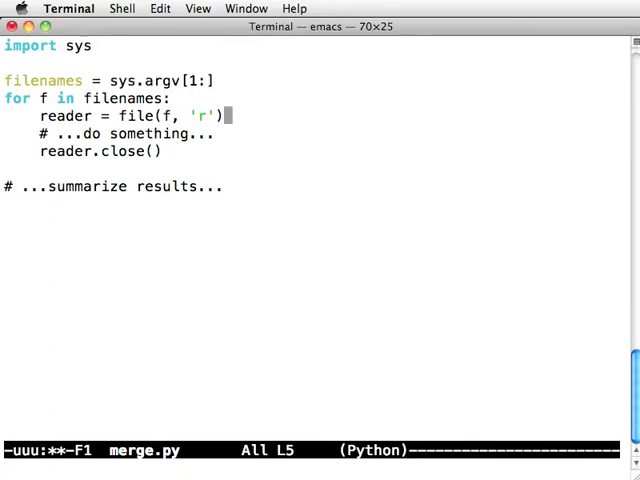
key("Return")
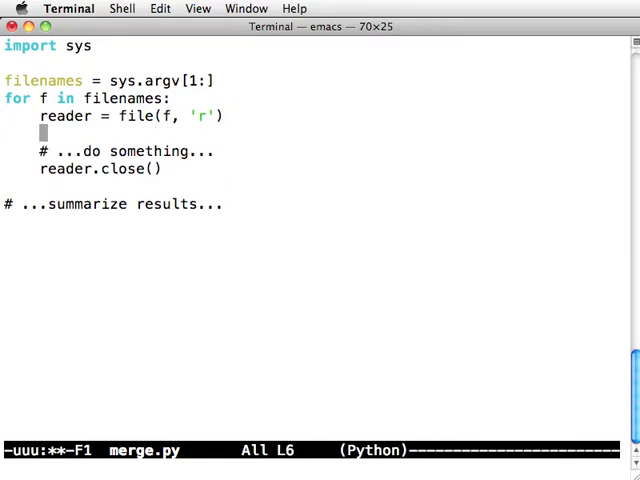
type("for line in reader:")
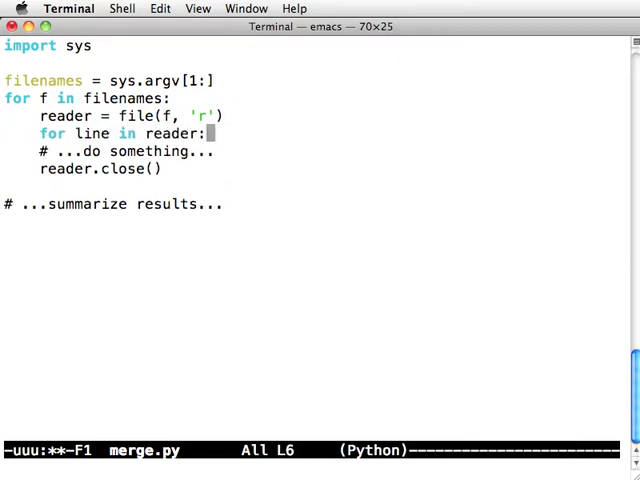
key("ctrl+n")
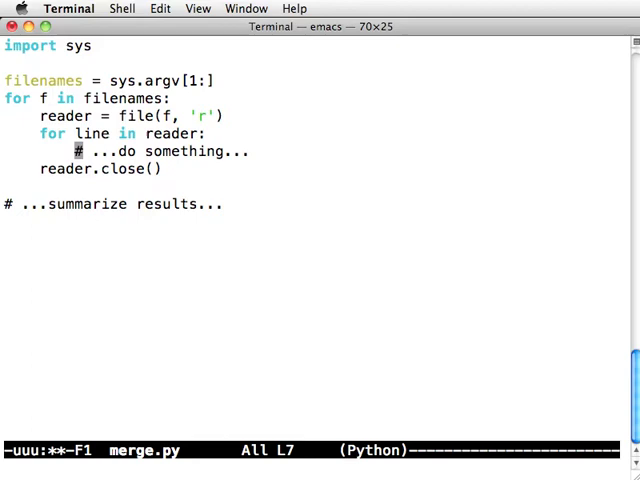
key("ctrl+a")
key("Tab")
key("ctrl+x")
key("ctrl+s")
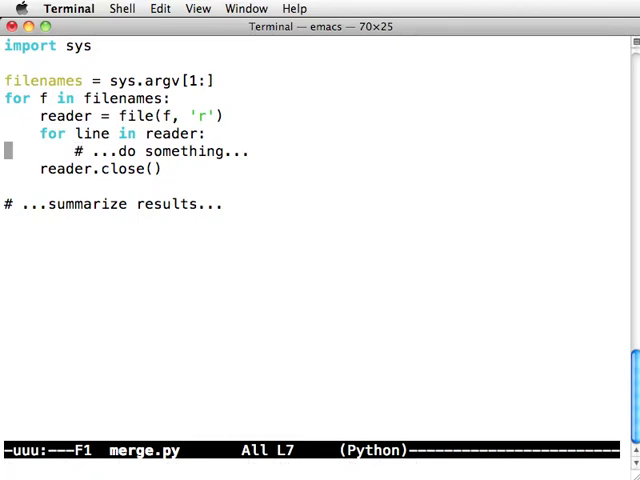
Step: Inside the line loop, add if line.startswith('#'): pass and an else branch
key("ctrl+p")
key("ctrl+e")
key("Return")
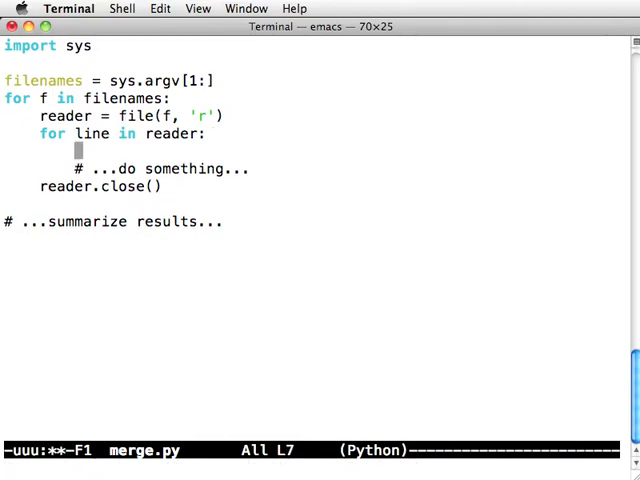
type("if line.star")
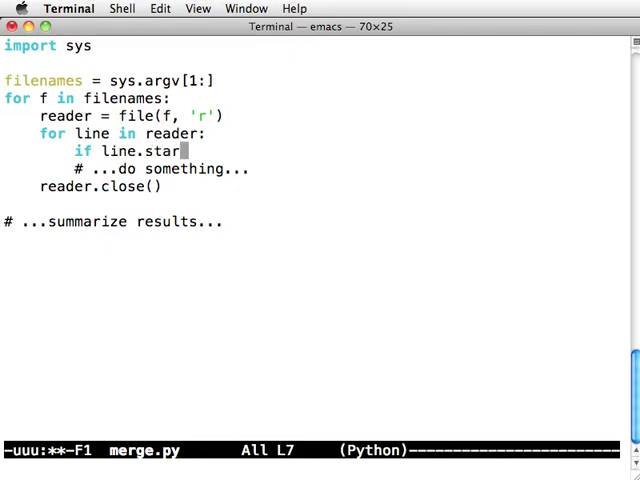
type("tswith('#'):")
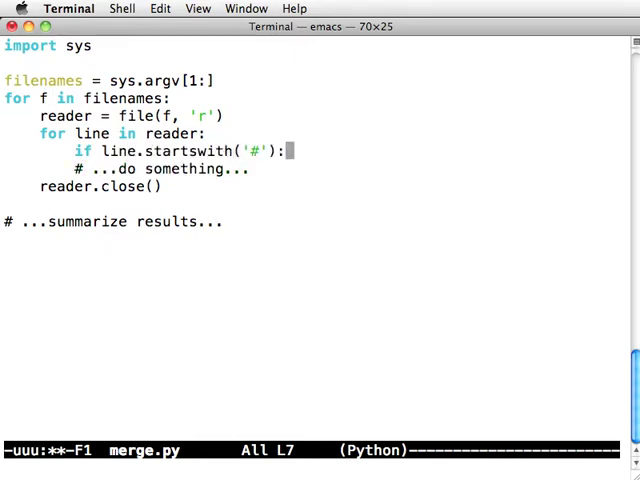
key("Return")
type("pass")
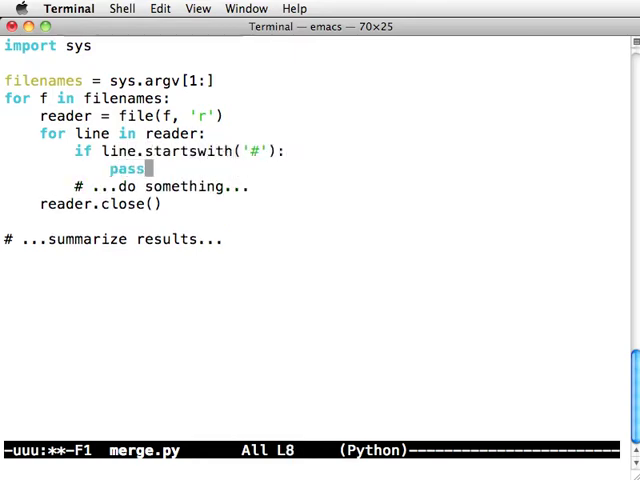
key("Return")
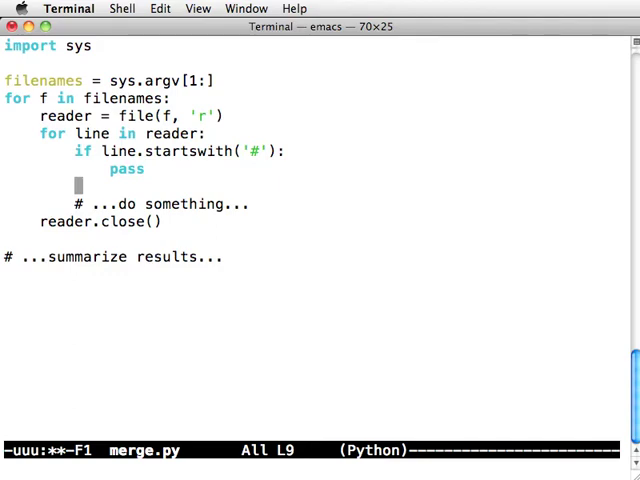
type("els")
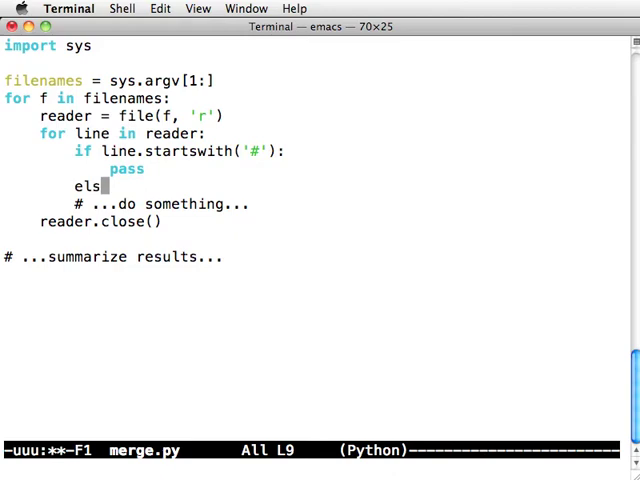
type("e:")
key("ctrl+f")
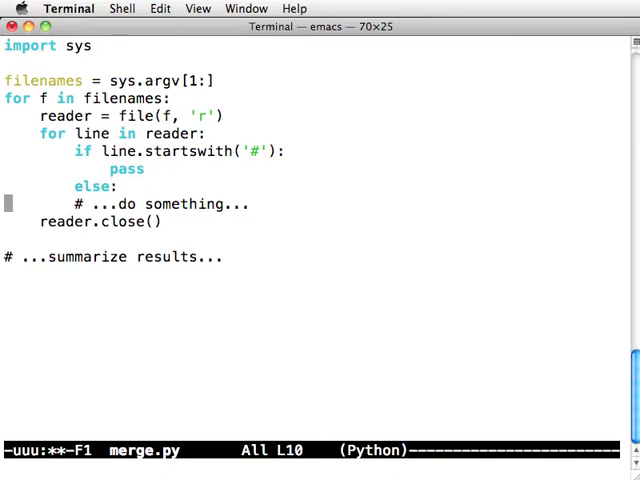
Step: Open cousteau.txt with find-file and look over its '#' header and first data line
key("ctrl+x")
key("ctrl+f")
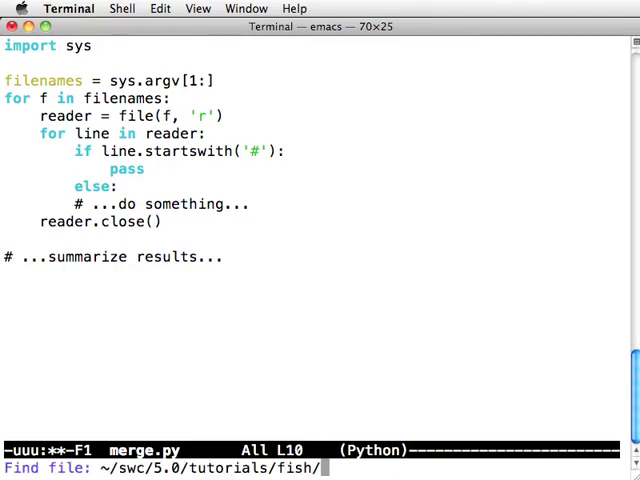
type("co")
key("Tab")
key("Return")
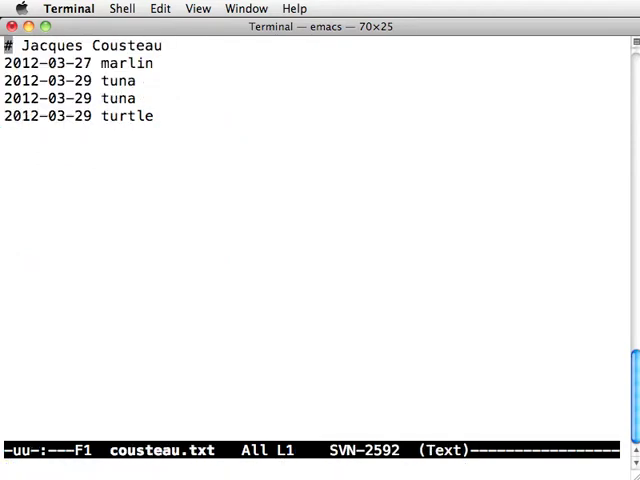
key("ctrl+n")
key("ctrl+p")
key("ctrl+e")
key("ctrl+a")
key("ctrl+n")
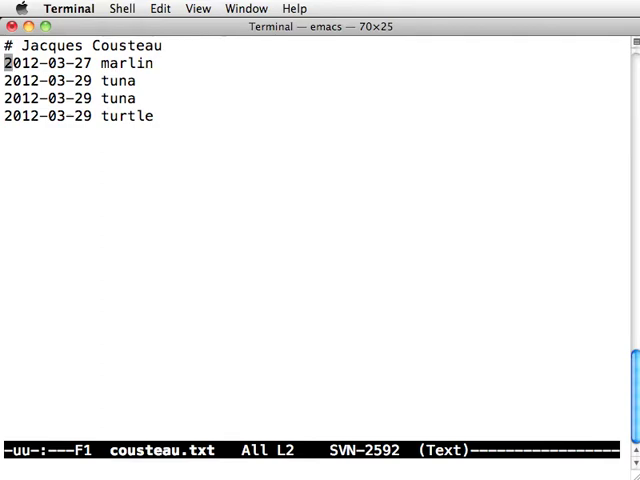
Step: Replace the else placeholder with 'date, species = line.split()', checking the marlin line in cousteau.txt
key("ctrl+k")
key("Tab")
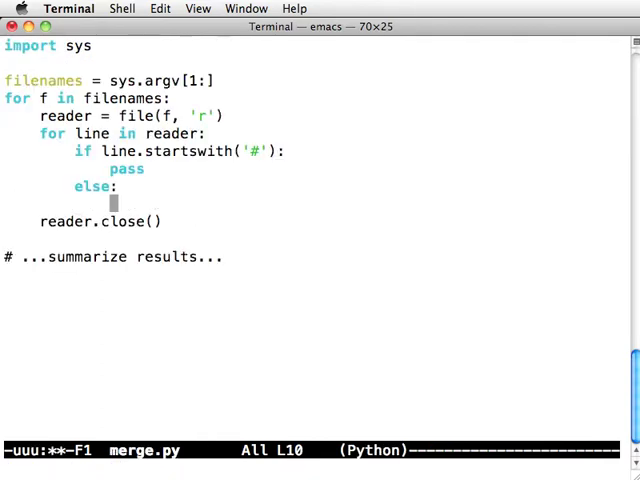
type("date, species ")
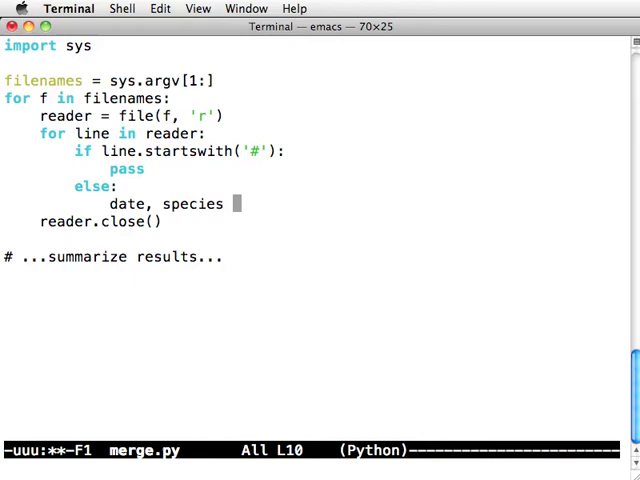
type("= line.split()")
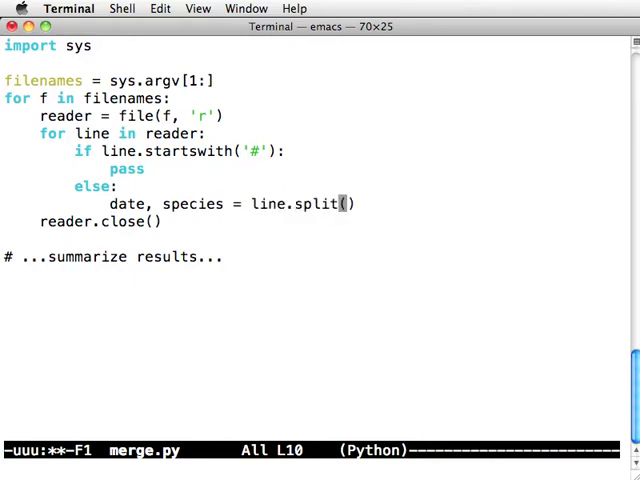
key("ctrl+x")
key("b")
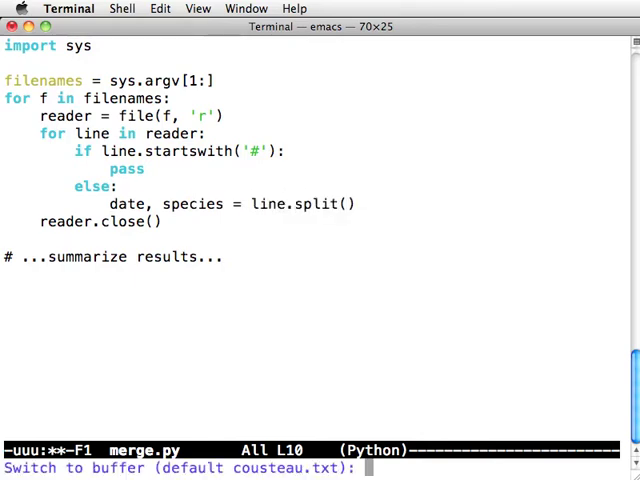
key("Return")
key("ctrl+e")
key("ctrl+a")
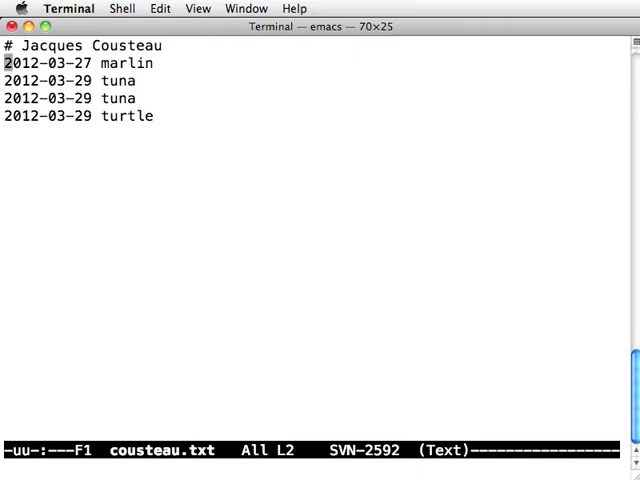
key("ctrl+x")
key("b")
key("Return")
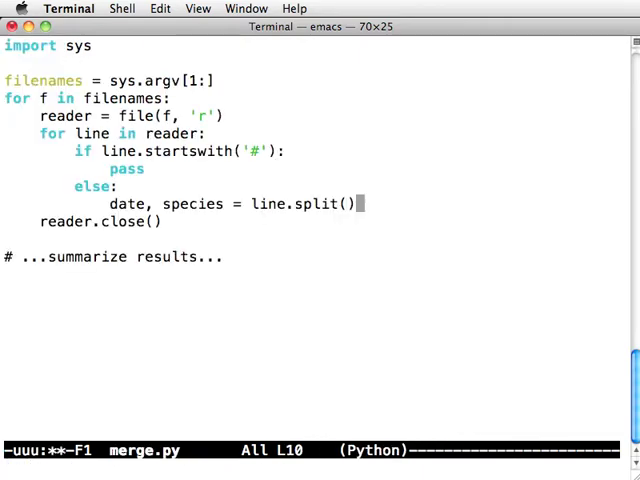
key("ctrl+a")
Step: Space out the filenames line, then add a (date, species) key pair below the split
key("ctrl+p")
key("ctrl+p")
key("ctrl+p")
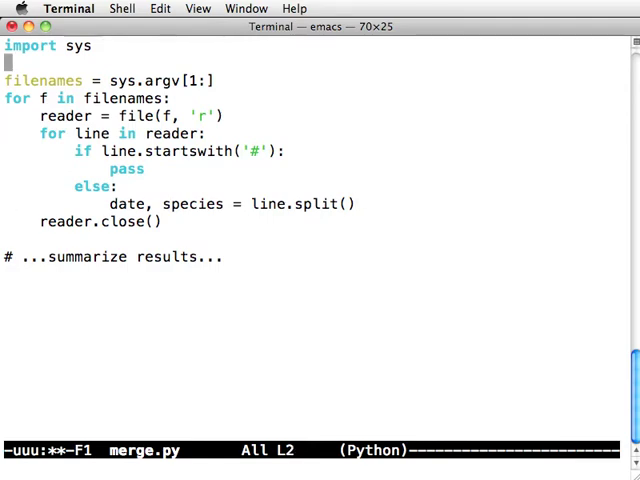
key("Return")
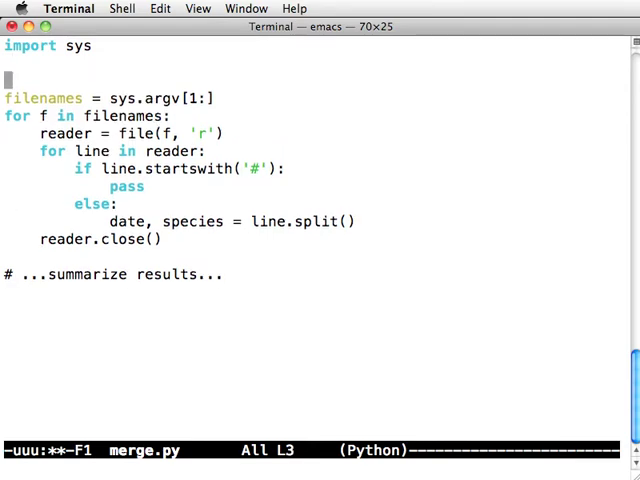
type("results = ")
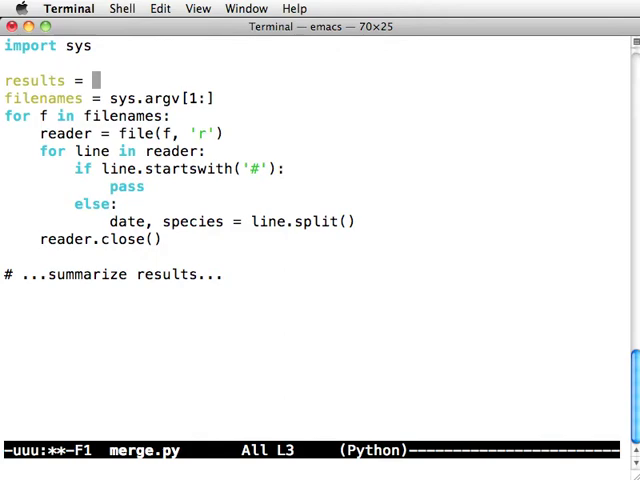
type("{}")
key("ctrl+a")
key("Down")
key("Down")
key("Down")
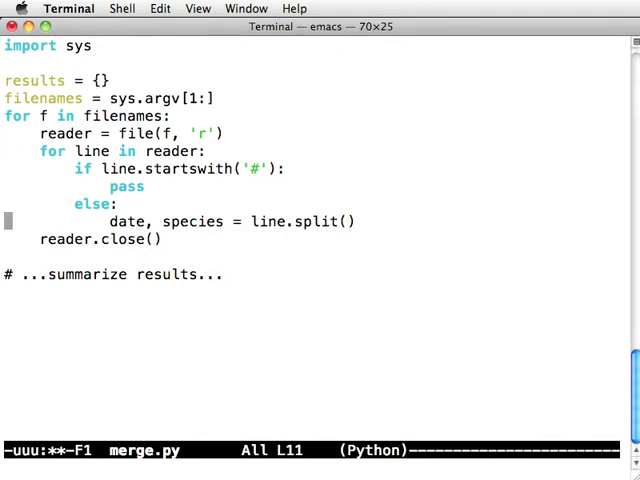
key("ctrl+e")
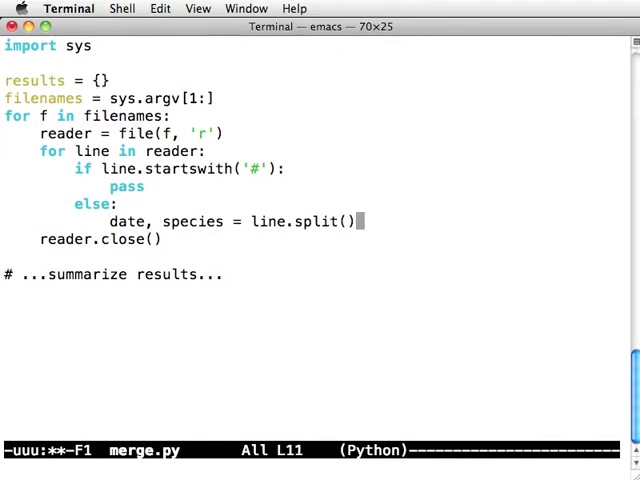
key("Return")
type("(")
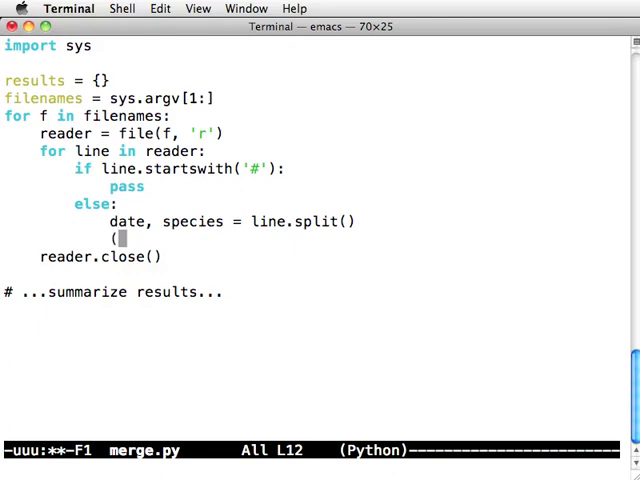
type("date, sp")
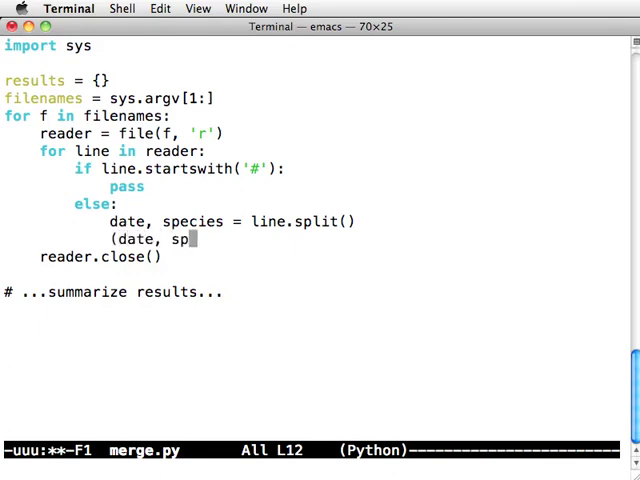
type("ecies)")
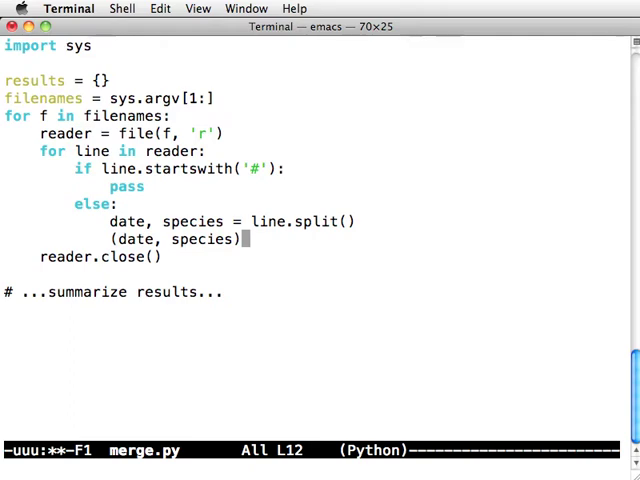
key("Left")
key("Left")
key("Left")
key("Left")
key("Left")
key("Left")
key("Left")
key("Left")
key("Left")
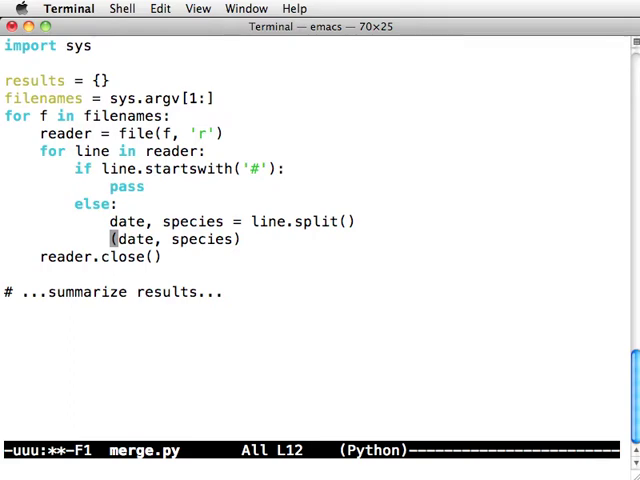
type("key =")
Step: Write the if key in results: increment results[key], else: results[key] = 1 block
key("ctrl+e")
key("Return")
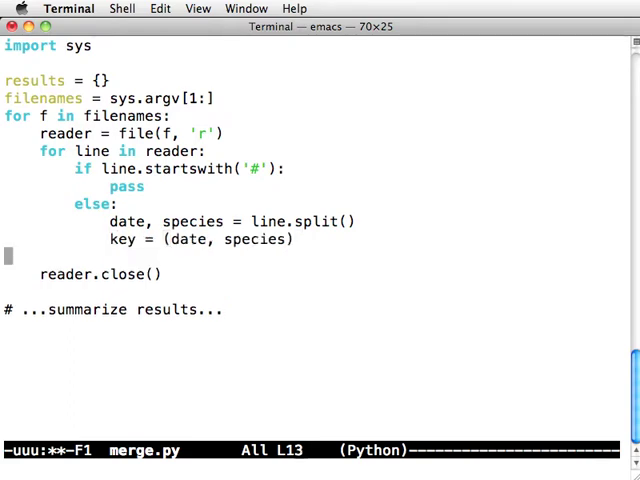
key("Tab")
type("if key ")
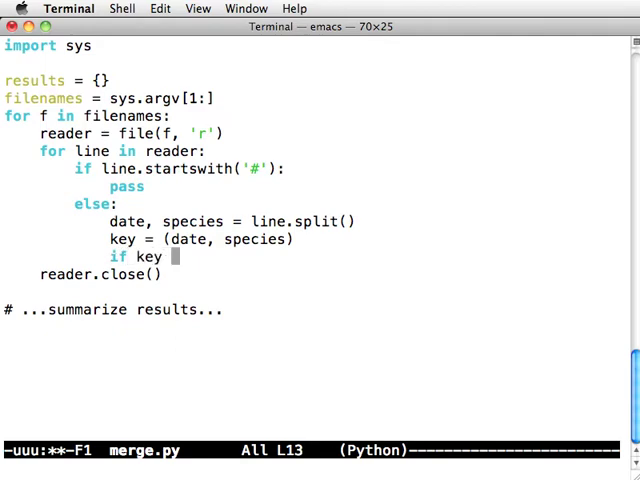
type("is res")
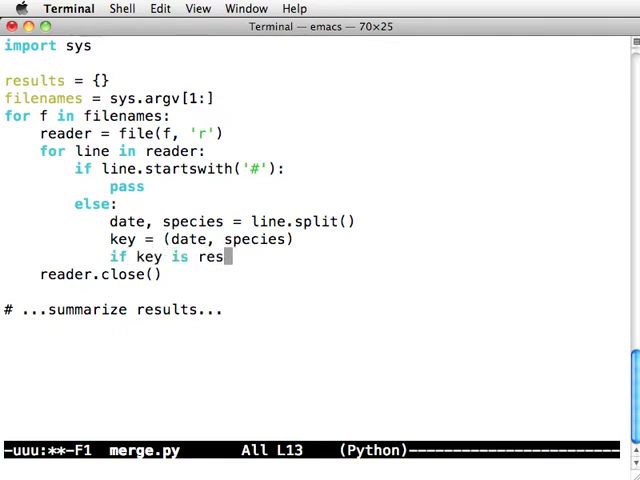
key("BackSpace")
key("BackSpace")
key("BackSpace")
key("BackSpace")
key("BackSpace")
type("n results")
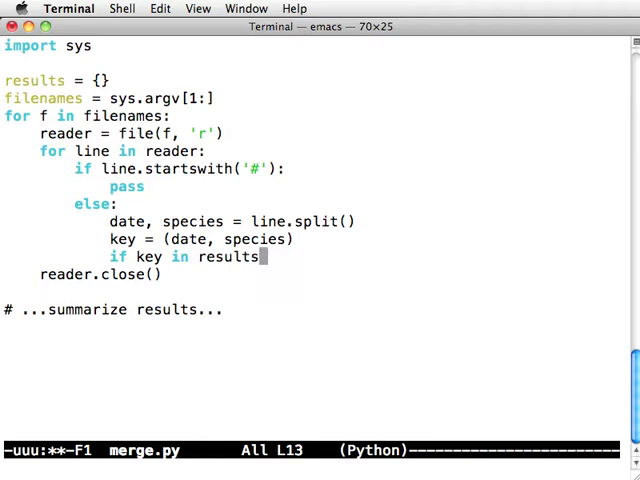
type(":")
key("Return")
key("Tab")
type("resultsk")
key("BackSpace")
type("[")
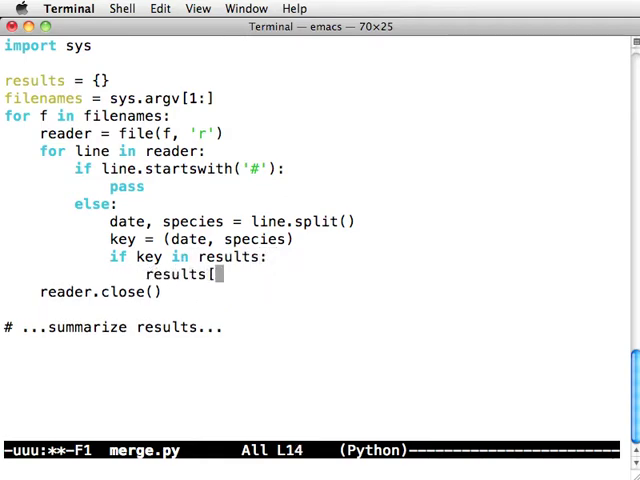
type("key] = results[key] ")
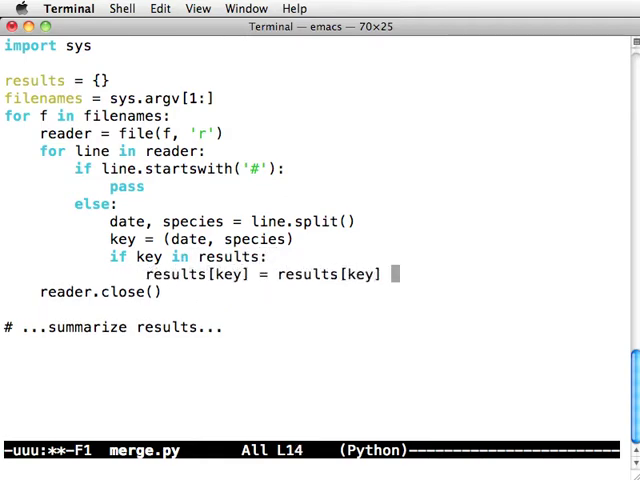
type("+ 1")
key("Return")
key("BackSpace")
type("else:")
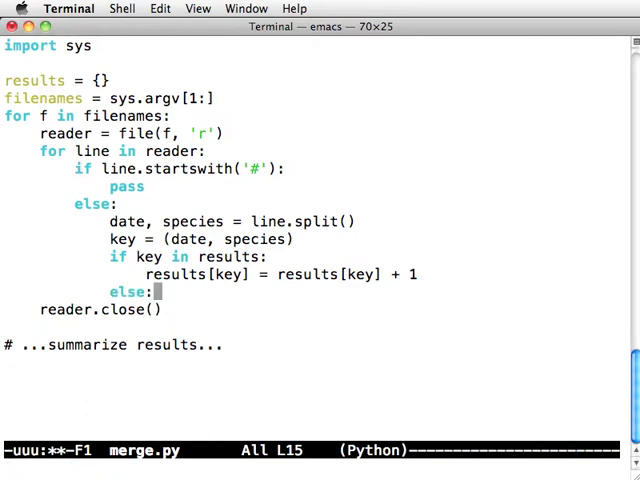
key("Return")
type("results[key] = ")
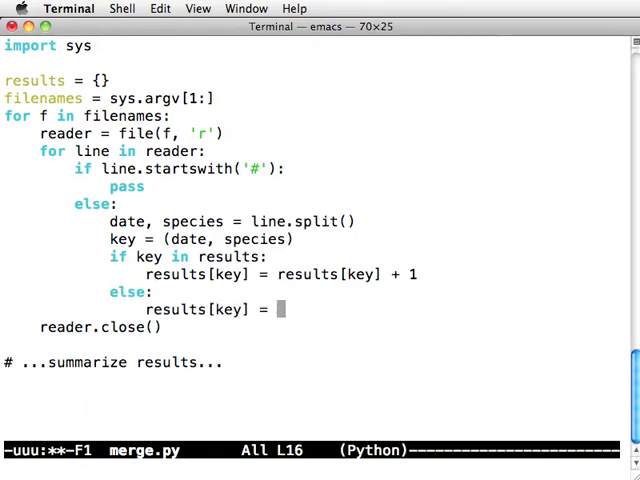
type("1")
Step: Move through the new counting lines to review the if/else block
key("Up")
key("Up")
key("Up")
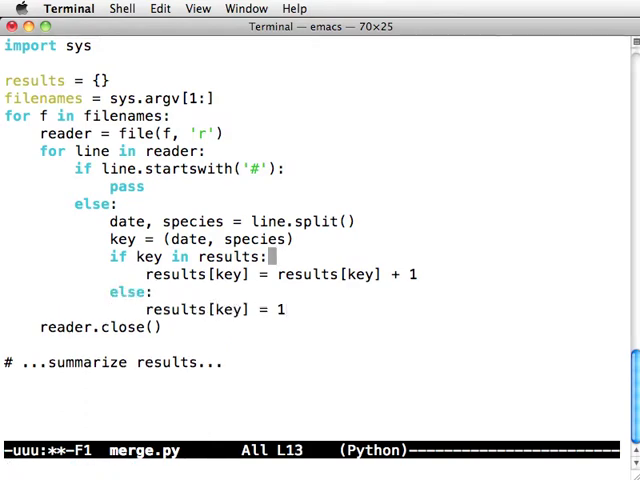
key("ctrl+a")
key("Up")
key("Up")
key("Down")
key("Down")
key("Down")
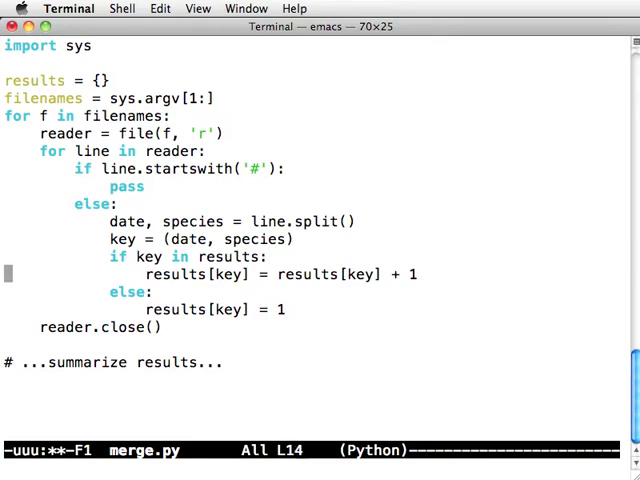
key("ctrl+e")
key("ctrl+a")
key("Down")
key("Down")
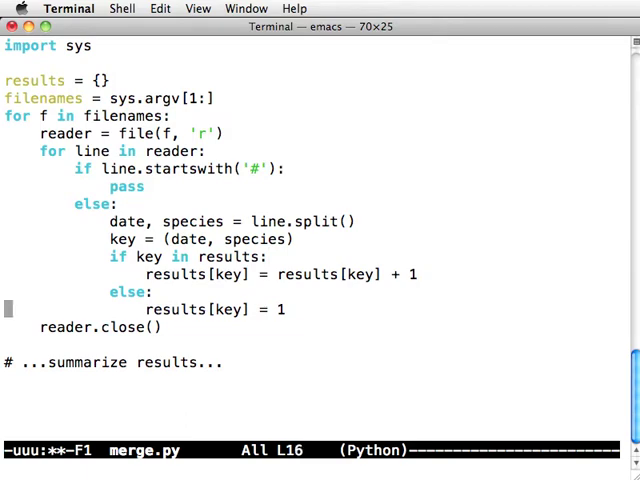
key("ctrl+e")
key("ctrl+a")
key("Up")
key("Up")
key("Up")
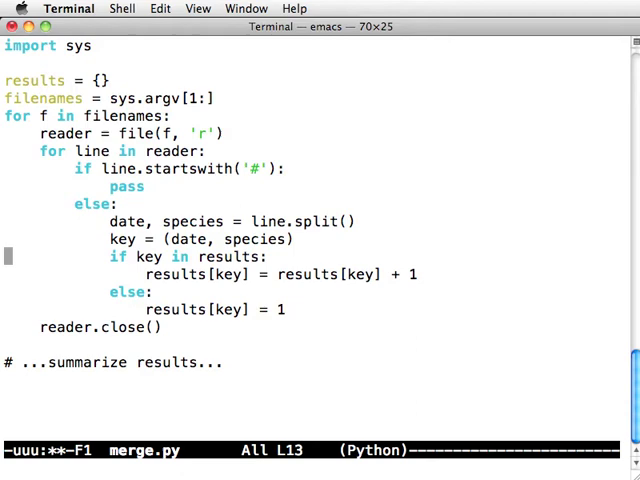
Step: Negate the check to 'key not in results' and swap the two results assignment lines
key("ctrl+e")
key("alt+b")
key("alt+b")
type("not")
key("Down")
key("ctrl+a")
key("ctrl+k")
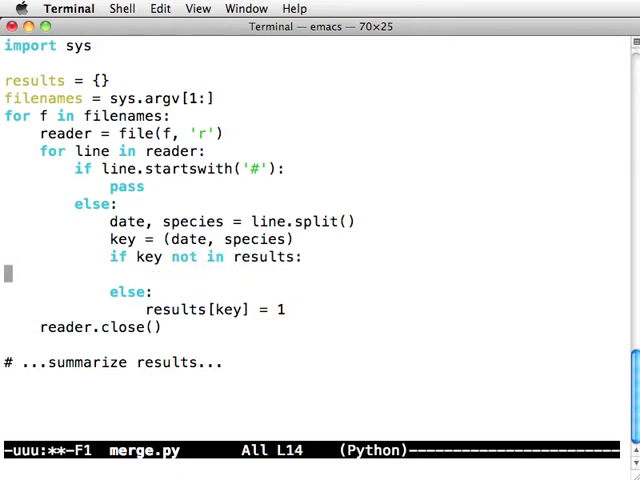
key("ctrl+k")
key("Down")
key("ctrl+y")
key("ctrl+k")
key("ctrl+k")
key("Up")
key("Up")
key("ctrl+y")
key("ctrl+x")
key("ctrl+s")
key("Up")
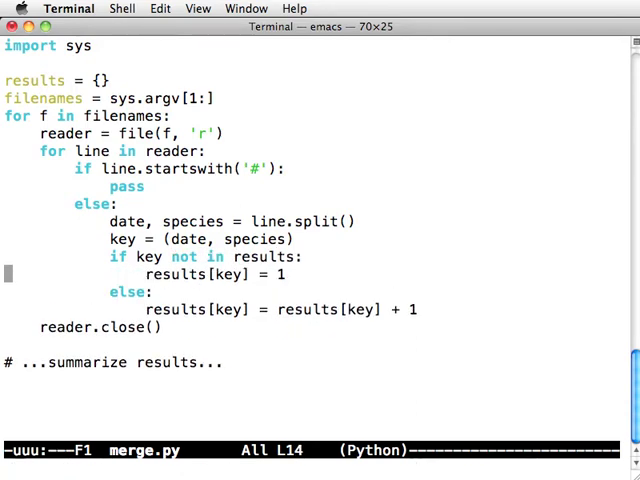
key("Up")
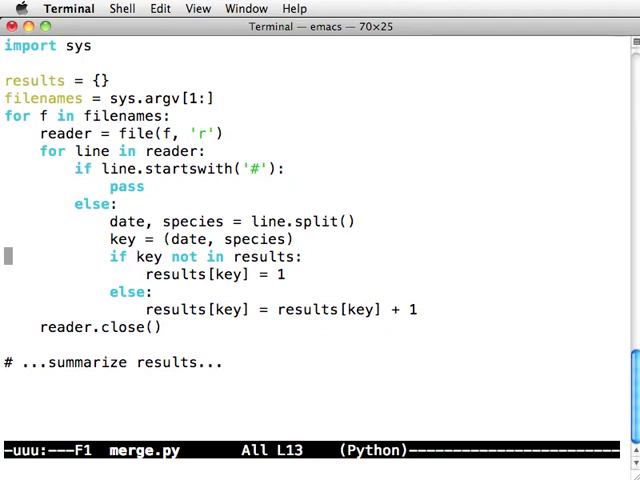
Step: Shorten the increment to results[key] += 1 and save merge.py
key("Down")
key("Down")
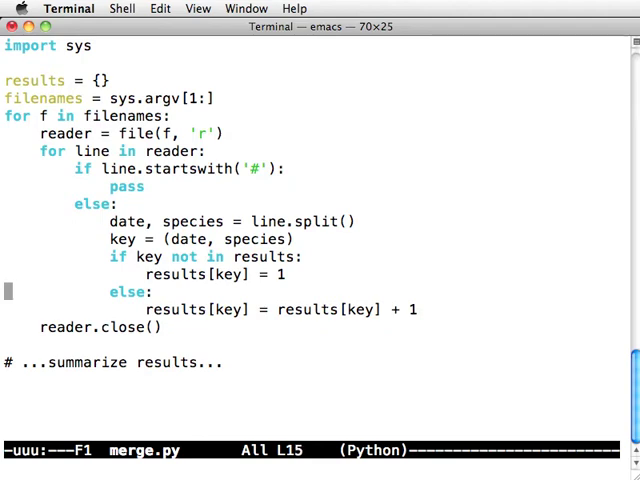
key("Down")
key("Up")
key("Down")
key("alt+m")
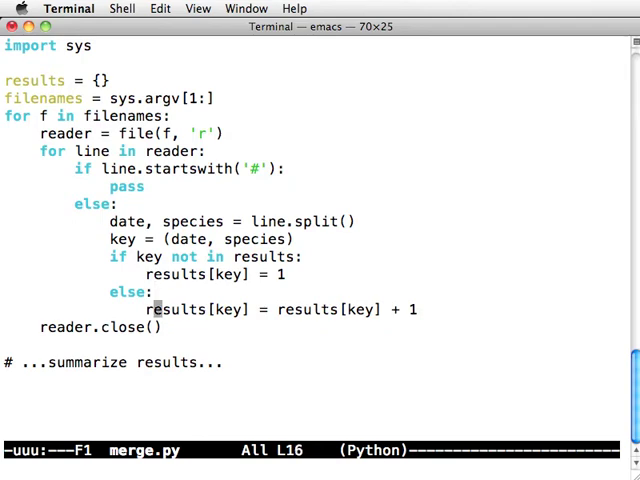
key("Right")
key("Right")
key("Right")
key("Right")
key("Right")
key("ctrl+space")
key("Right")
key("Right")
key("Right")
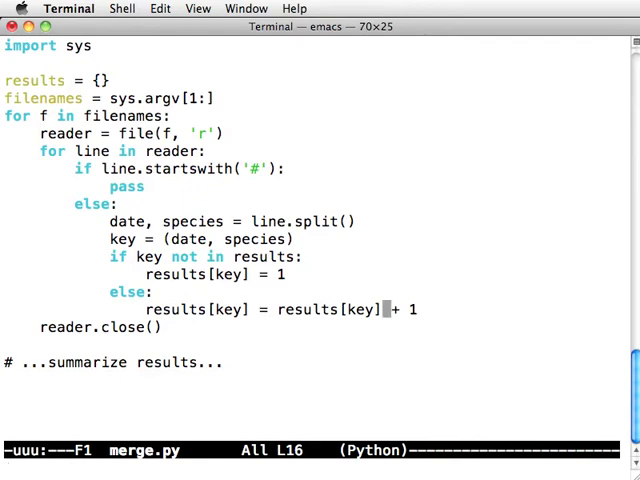
key("Right")
key("ctrl+w")
key("Right")
key("Left")
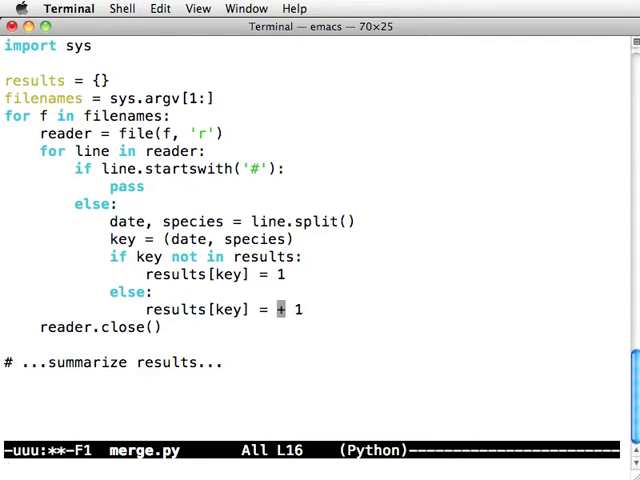
key("ctrl+d")
key("BackSpace")
key("BackSpace")
type("+=")
key("ctrl+a")
key("ctrl+x")
key("ctrl+s")
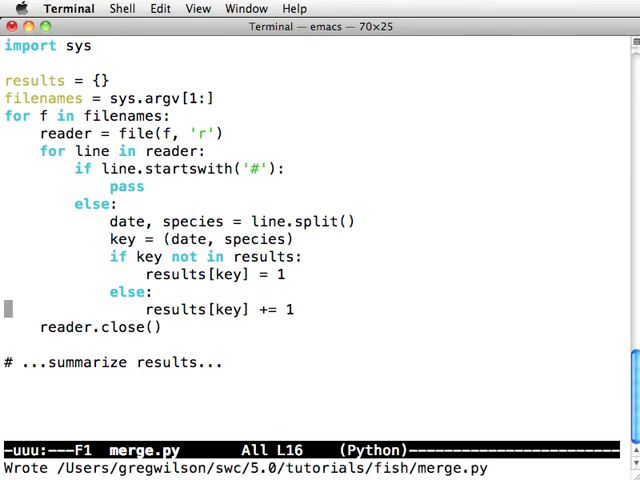
Step: Replace the summarize placeholder with a sorted-keys loop printing each count and key, and save
key("Down")
key("Down")
key("Up")
key("Up")
key("Up")
key("Up")
key("Up")
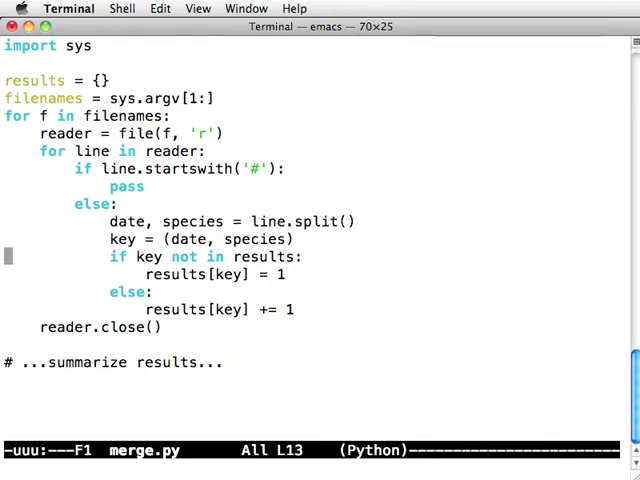
key("Down")
key("Down")
key("Down")
key("Down")
key("Down")
key("Down")
key("ctrl+k")
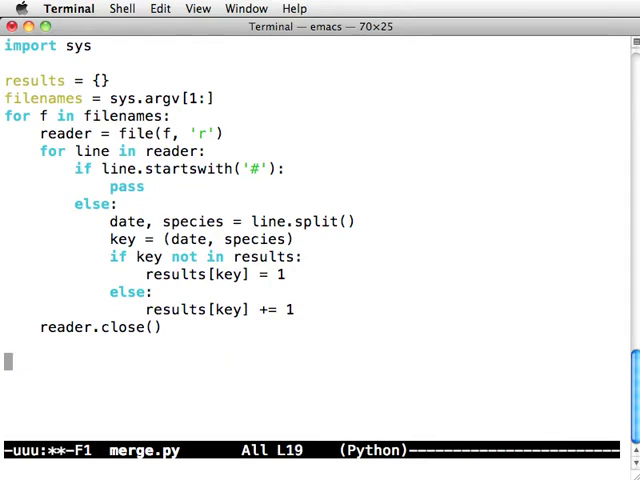
type("all_")
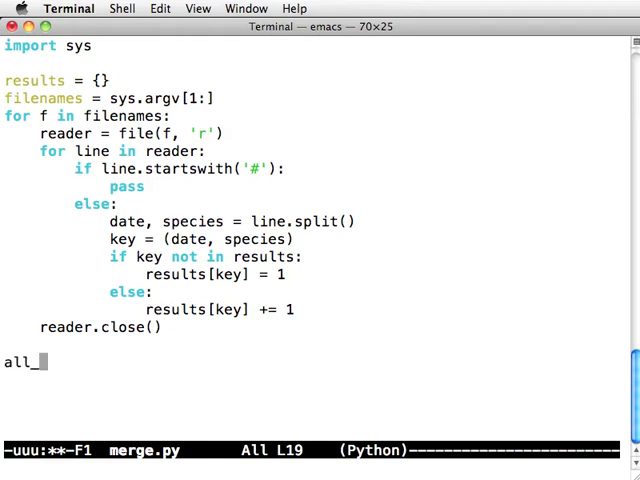
type("combos")
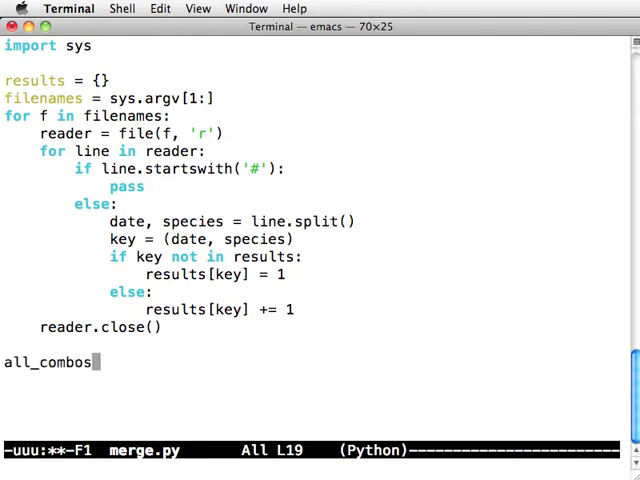
type(" = results.k")
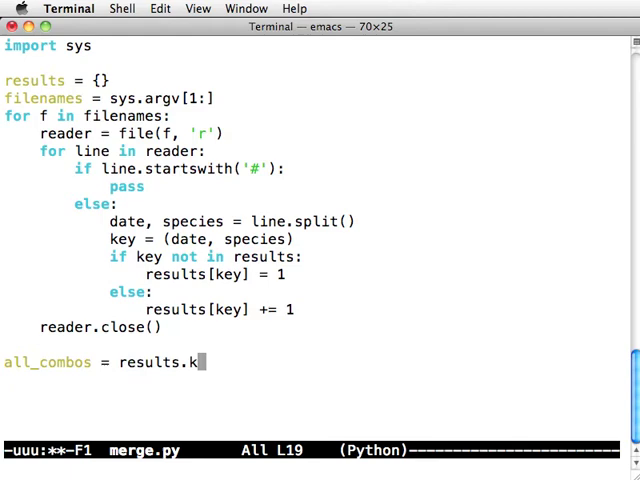
type("eys()")
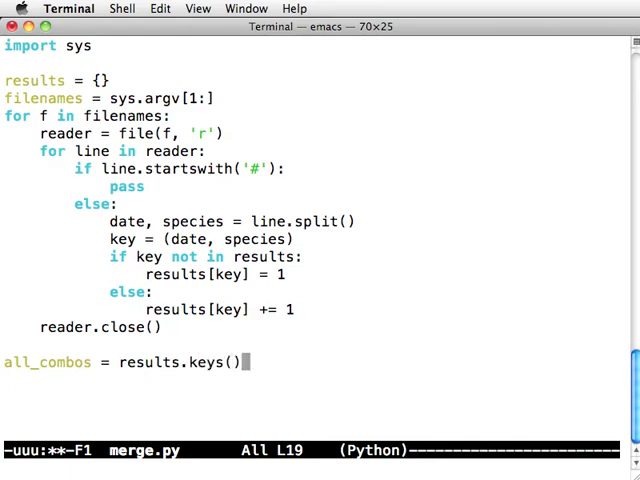
key("Return")
type("all_")
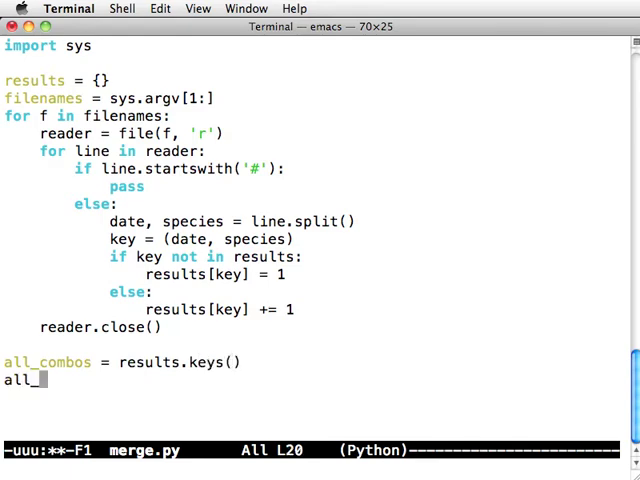
type("combos.sort()")
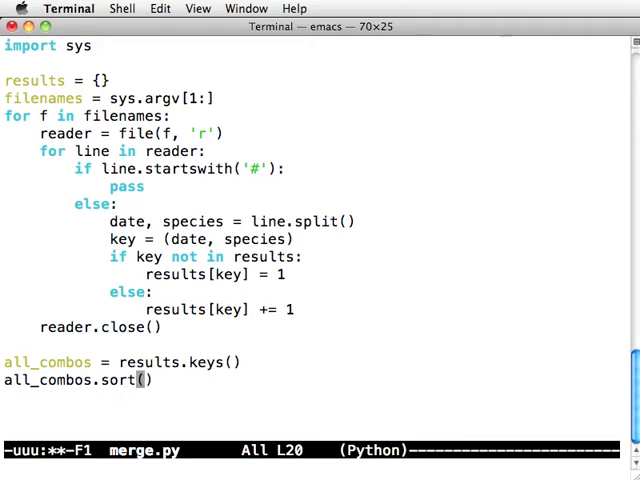
key("Return")
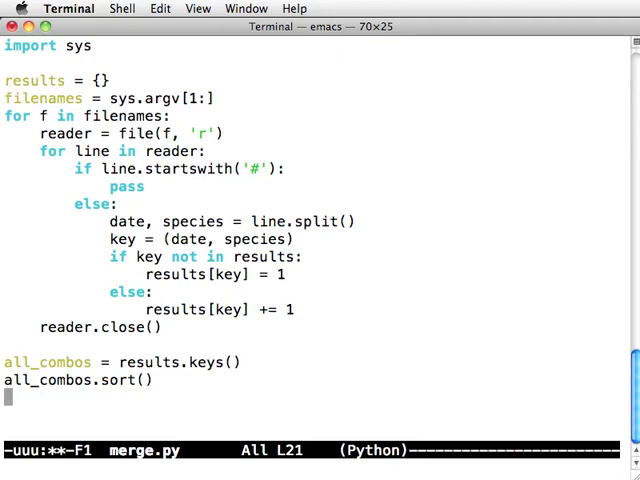
type("for ")
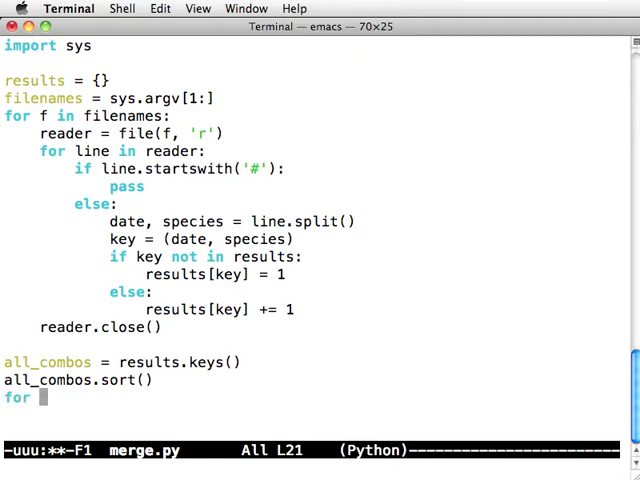
type("key in ")
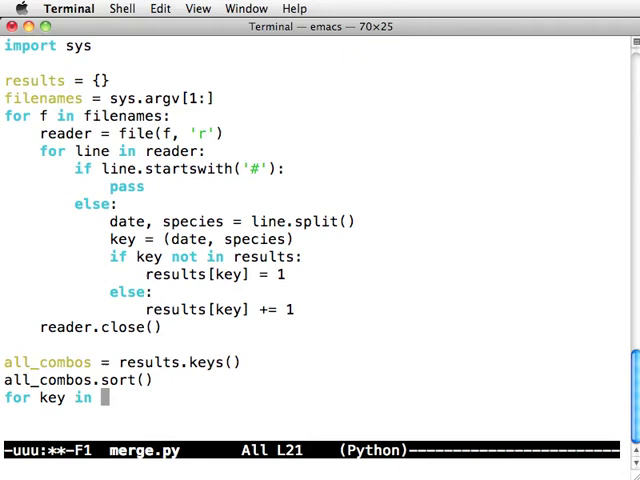
type("all_combos:")
key("Return")
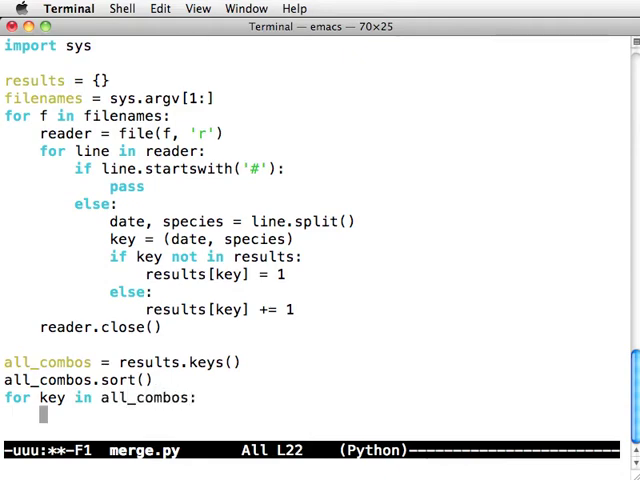
type("count = ")
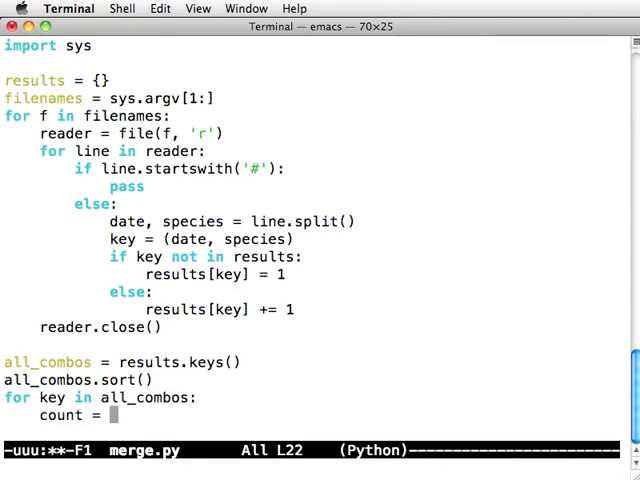
type("results[key]")
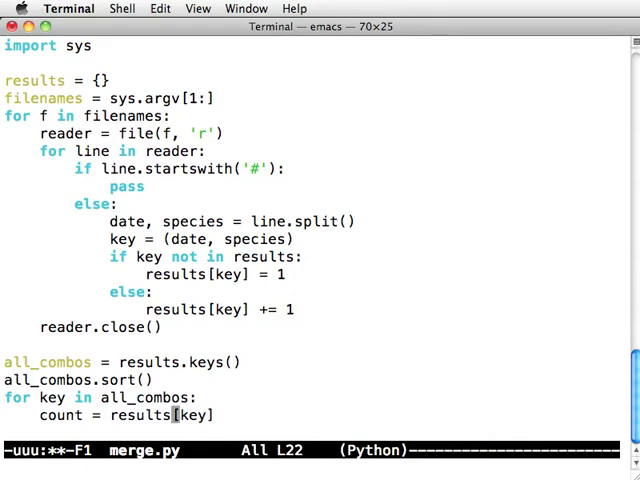
key("Return")
type("print ")
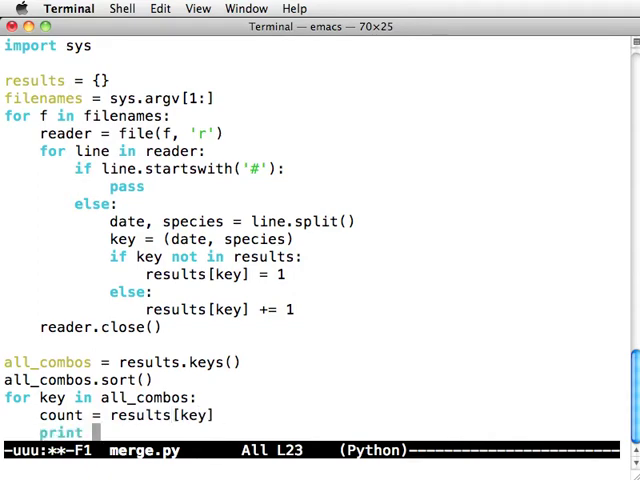
type("count, k")
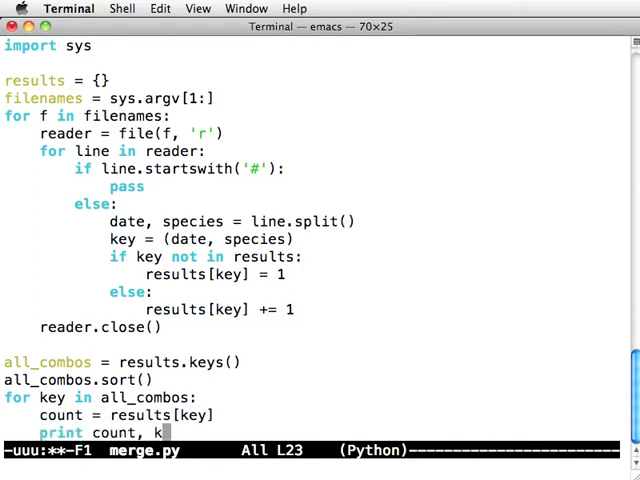
type("ey")
key("Return")
key("ctrl+x")
key("ctrl+s")
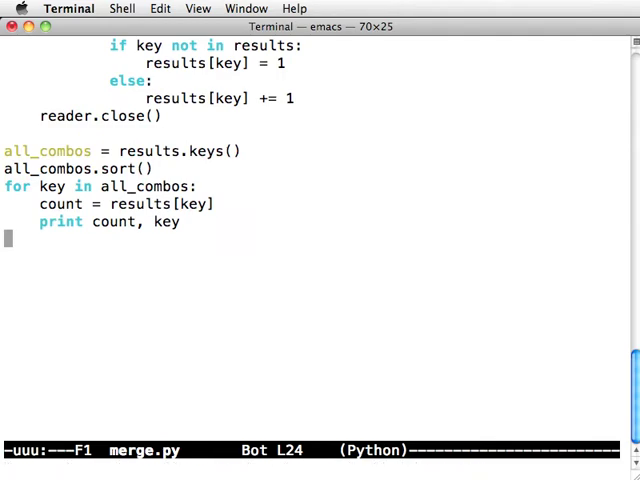
Step: Add '# Read and merge data.' and '# Format output.' section comments, then switch to bash
key("alt+less")
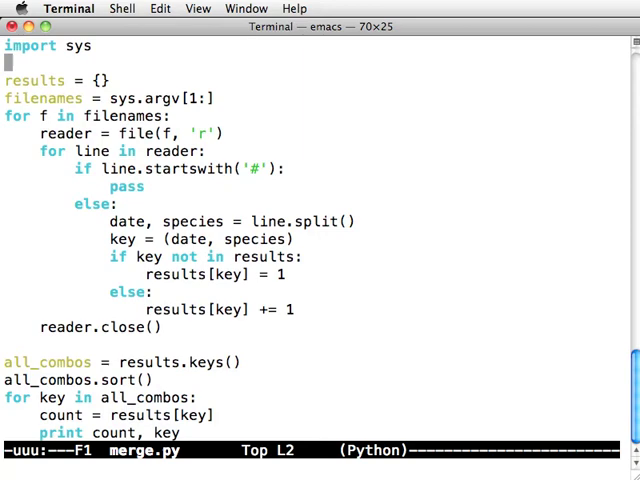
key("Return")
type("# Read and ")
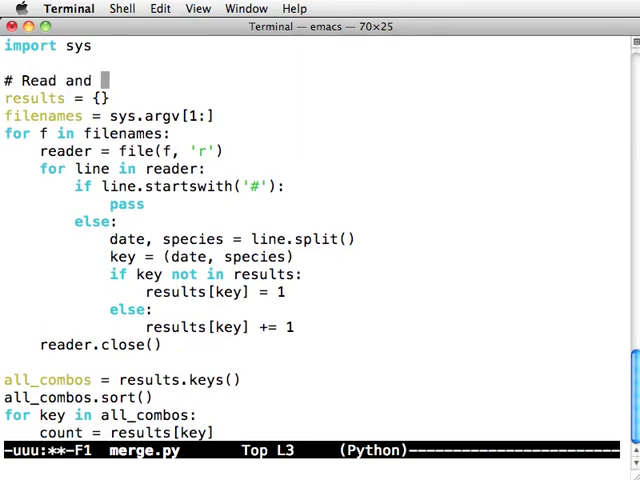
type("merge data")
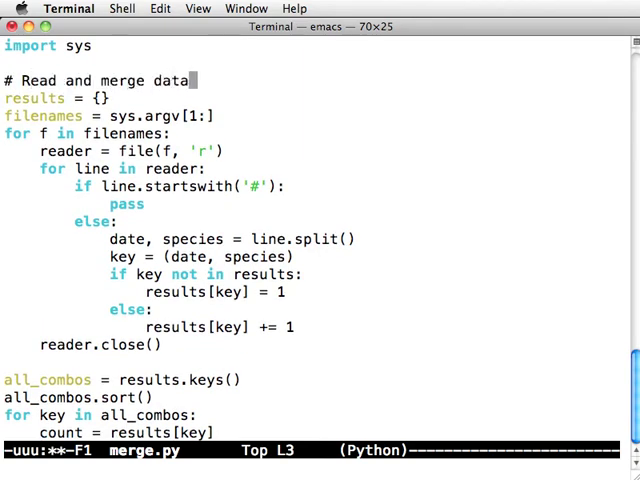
type(".")
key("Down")
key("Down")
key("Down")
key("ctrl+o")
type("# F")
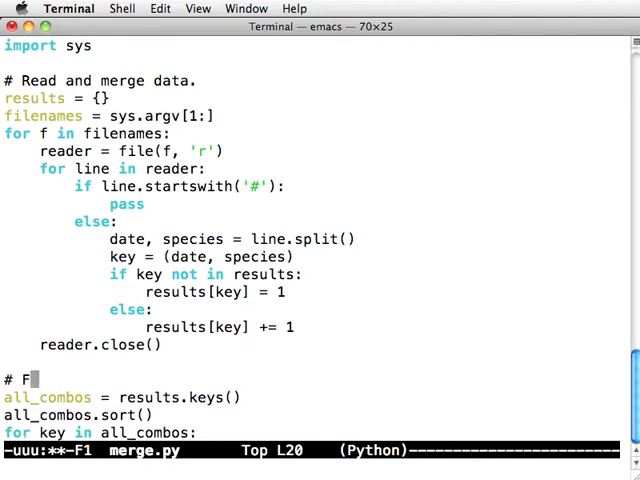
type("oramt out")
key("BackSpace")
key("BackSpace")
key("BackSpace")
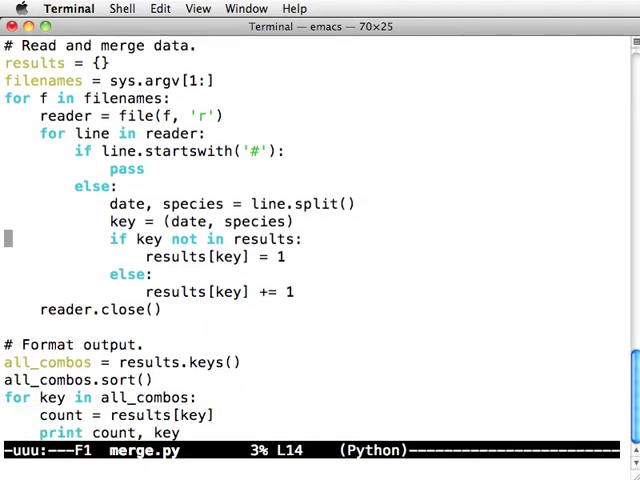
key("super+grave")
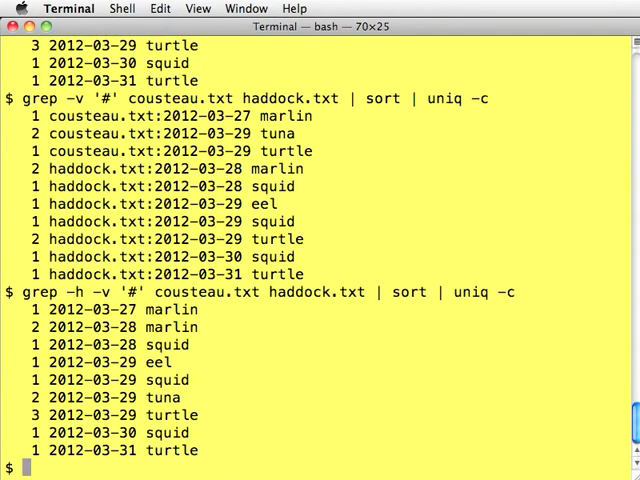
Step: Run ls, wc *.txt and cat cousteau.txt at the bash prompt
key("Return")
key("Return")
type("ls")
key("Return")
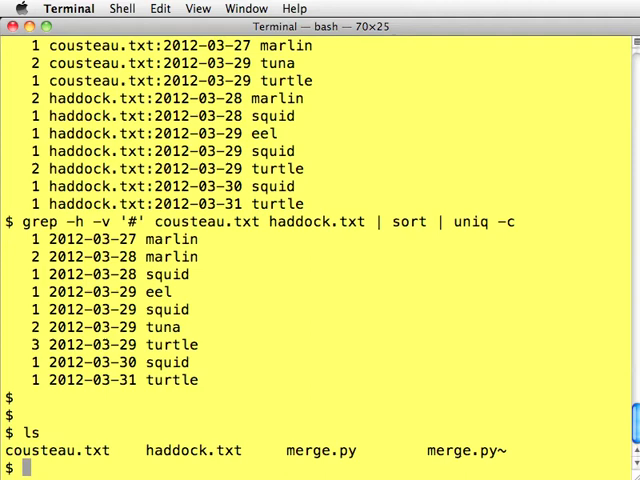
type("wc *.txt")
key("Return")
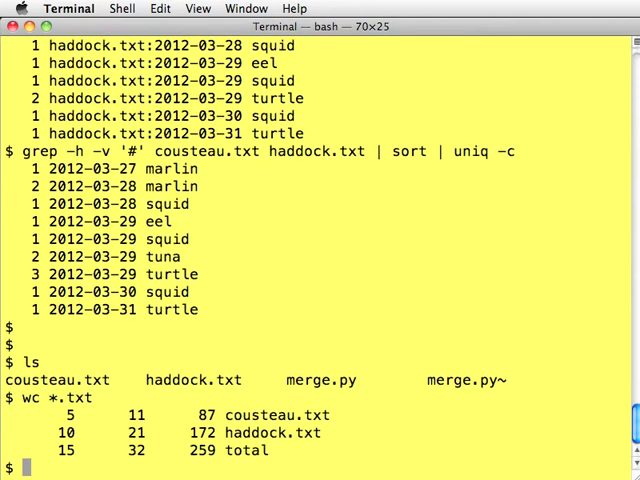
type("cat c")
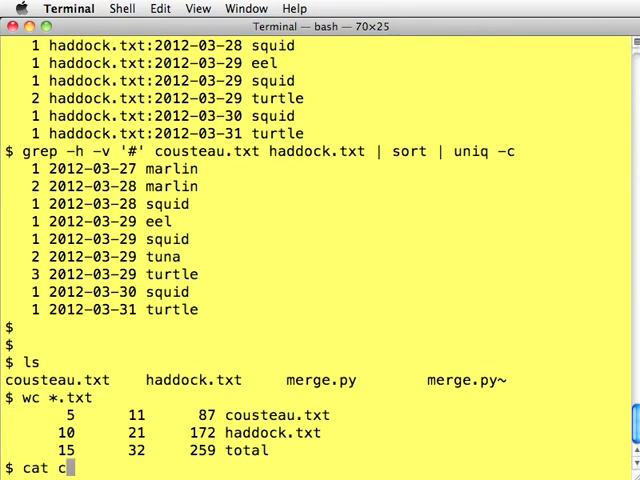
key("Tab")
key("Return")
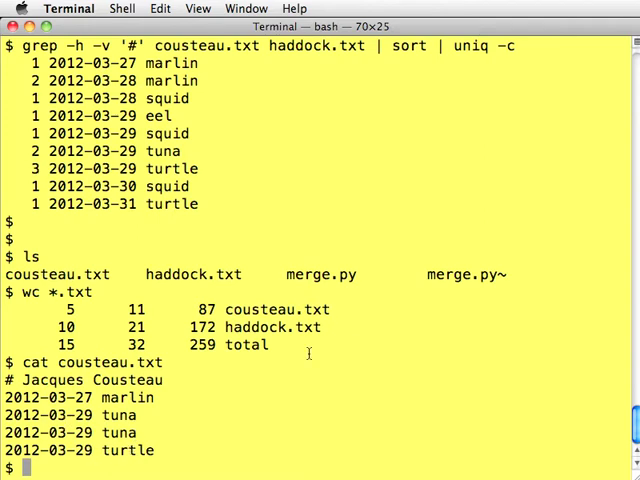
type("python mer")
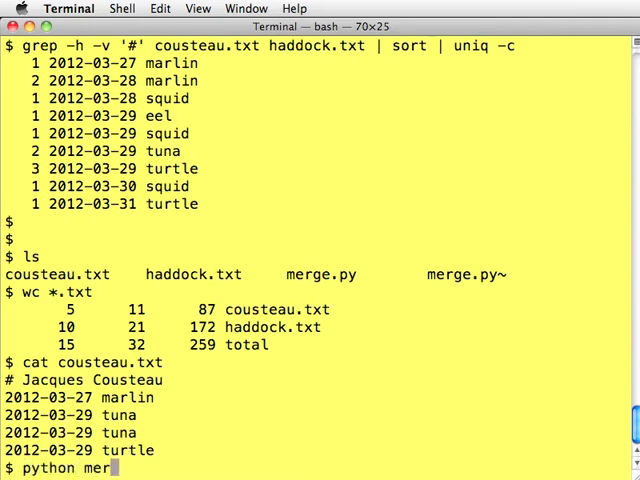
type("ge.py cousteau.txt")
Step: Run python merge.py cousteau.txt and mark the tuple parentheses in the marlin output line
key("Return")
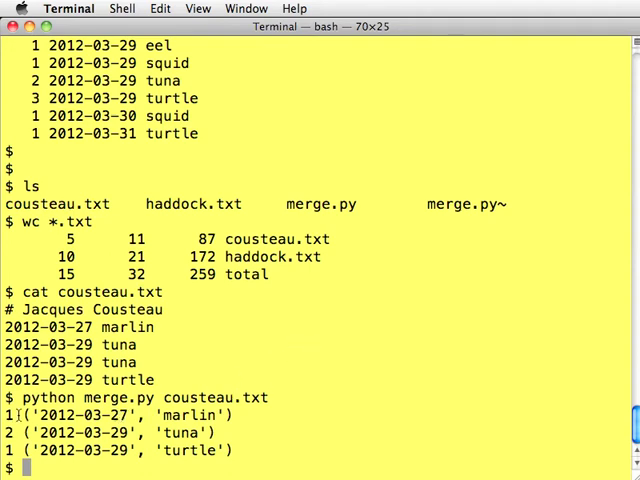
left_click_drag(18, 414, 40, 414)
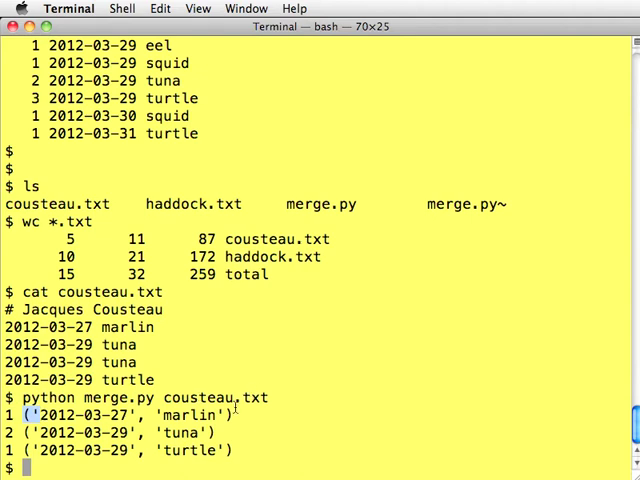
left_click_drag(217, 414, 233, 414)
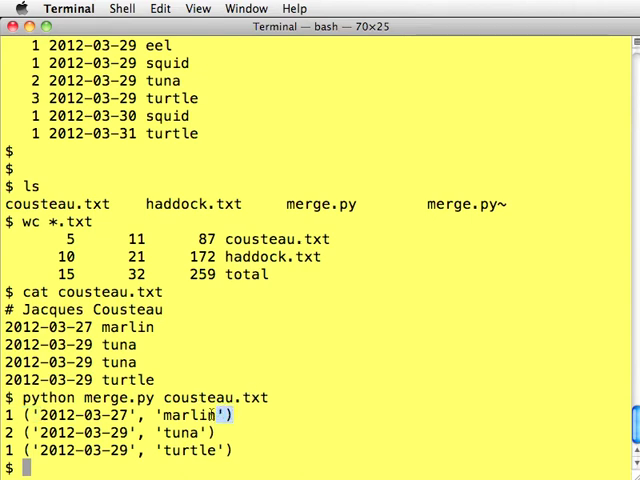
Step: Change the print line to 'print count, key[0], key[1]' instead of the tuple
left_click(28, 414)
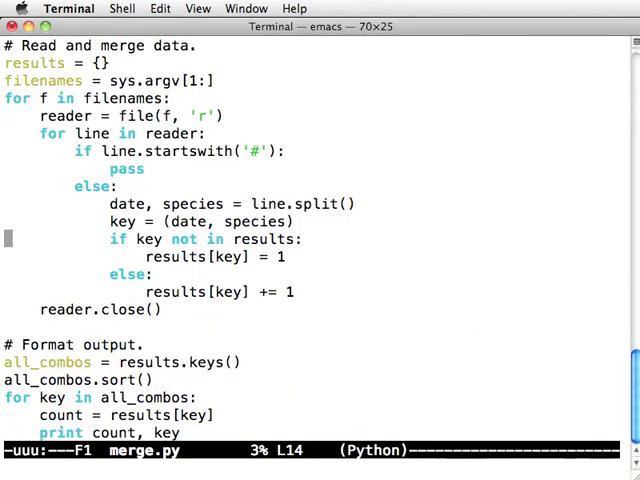
key("alt+shift+period")
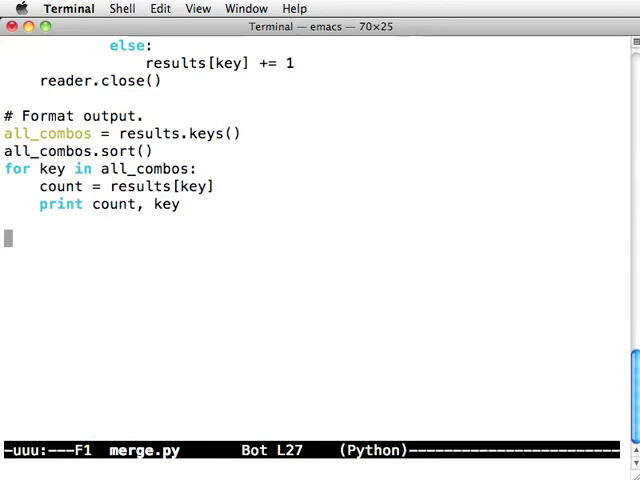
key("Up")
key("Left")
type("[0")
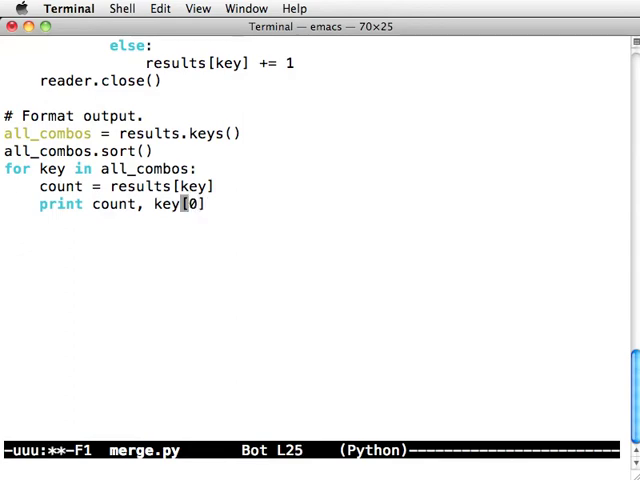
type("], key[1]")
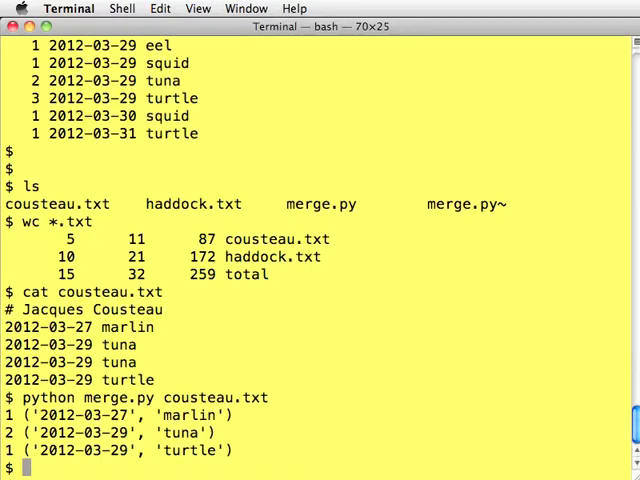
left_click_drag(22, 414, 237, 414)
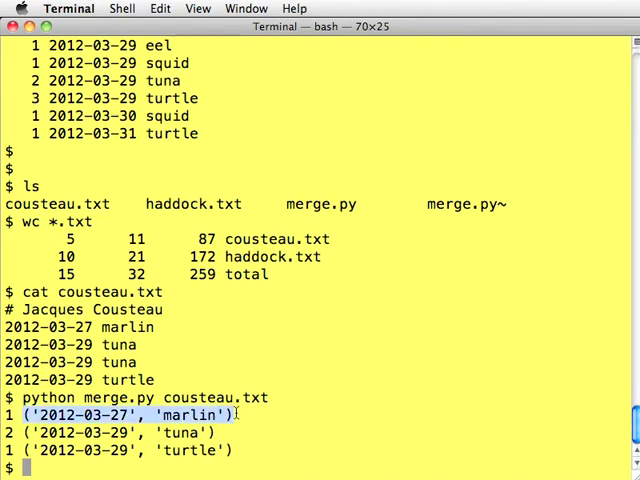
key("super+grave")
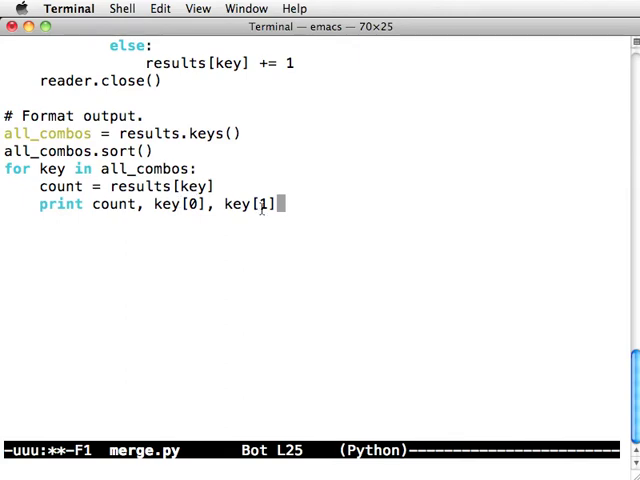
Step: Recall the merge.py command in bash, note the unsaved indicator, and save merge.py
key("super+grave")
key("Up")
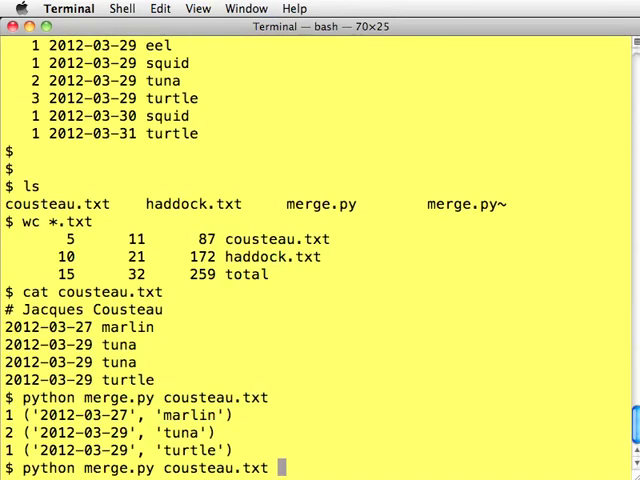
key("super+grave")
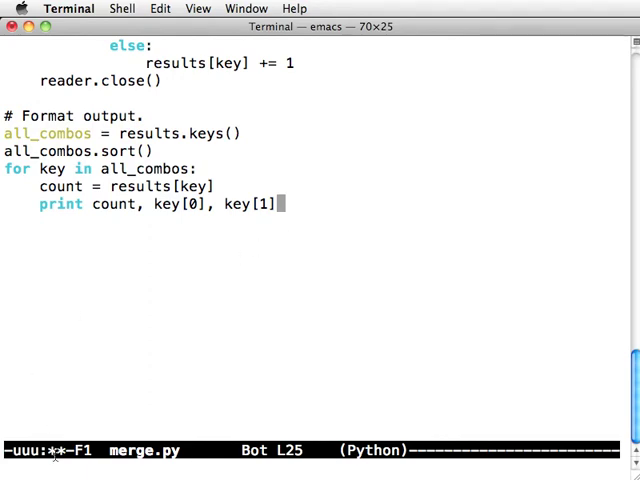
left_click_drag(30, 450, 85, 450)
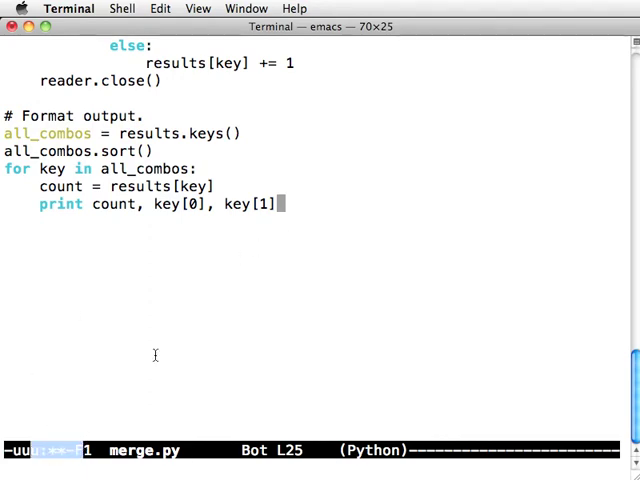
key("ctrl+x")
key("ctrl+s")
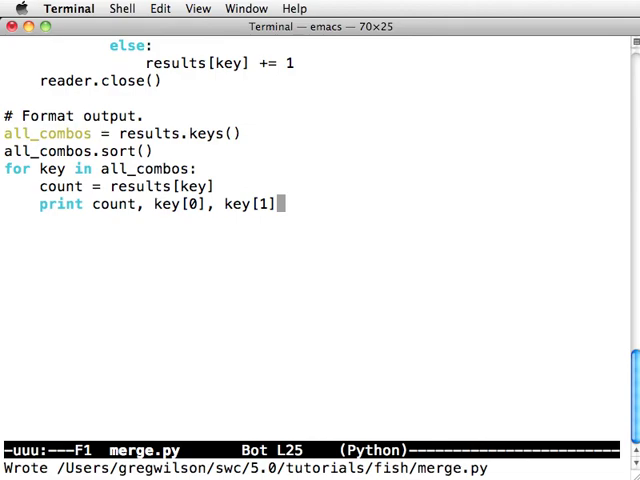
Step: Run merge.py on cousteau.txt, then twice on cousteau.txt haddock.txt, printing plain date-species counts
key("super+grave")
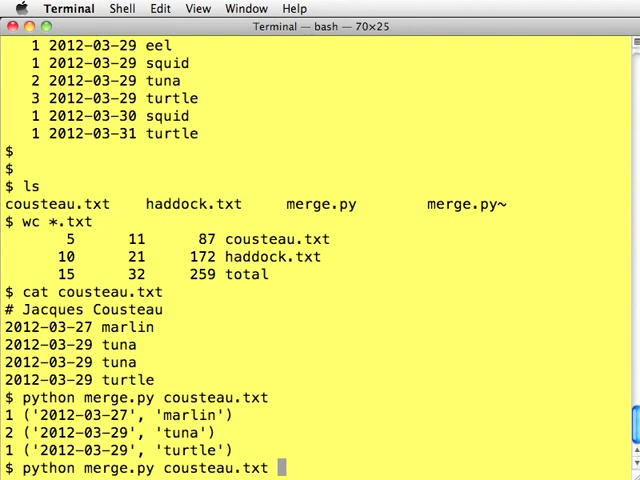
key("Return")
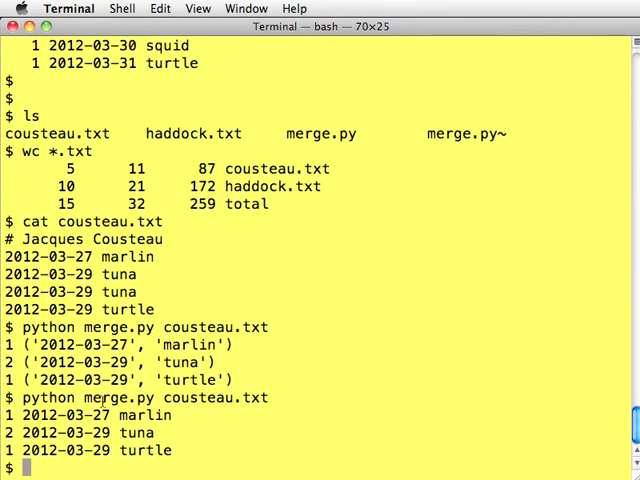
key("Up")
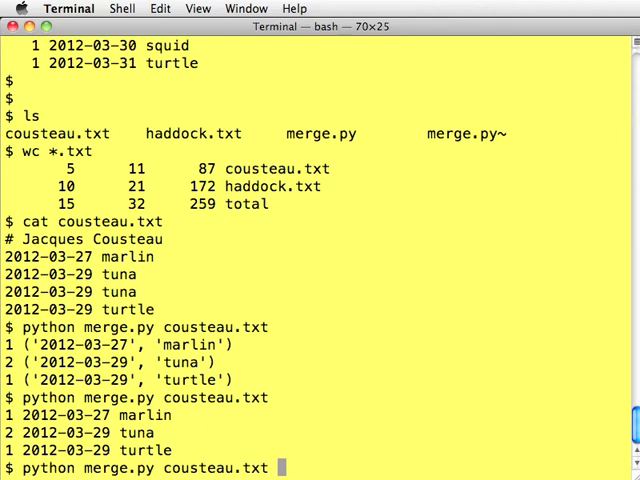
type("haddock.txt")
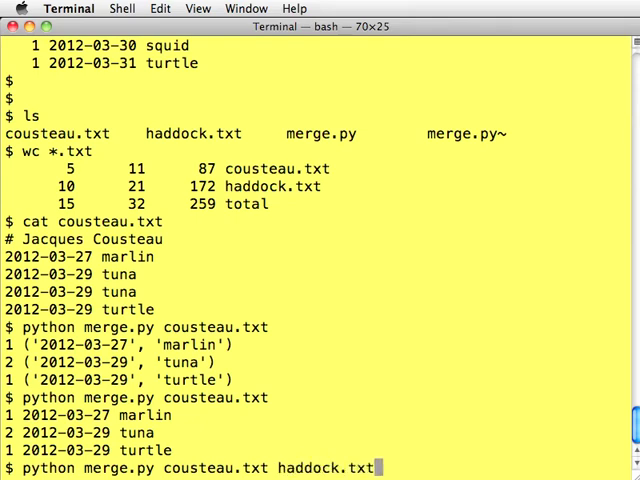
key("Return")
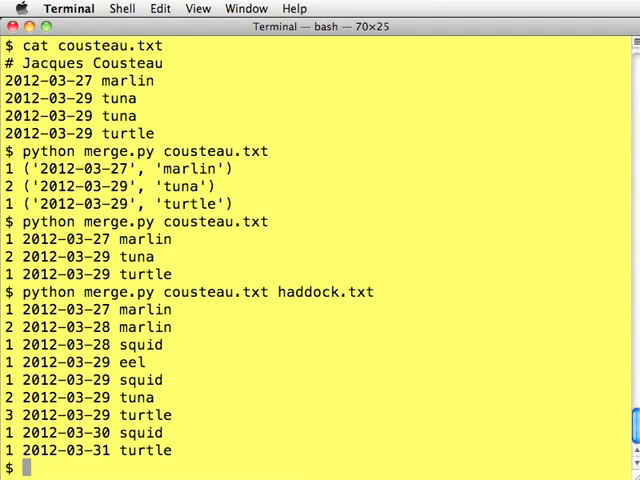
key("Return")
key("Return")
key("Up")
key("BackSpace")
key("BackSpace")
key("BackSpace")
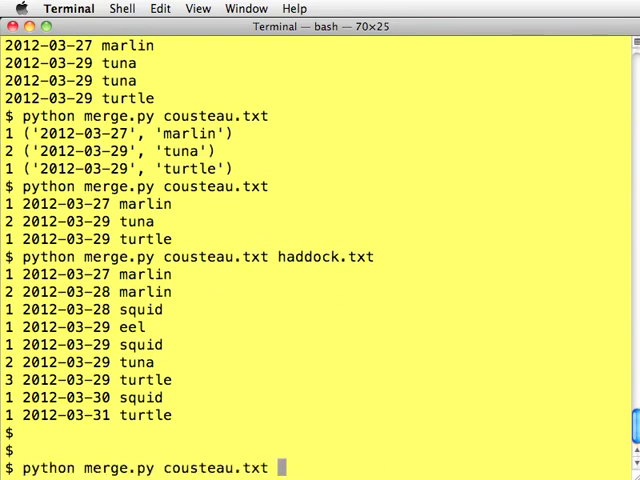
type("haddock.txt")
key("Return")
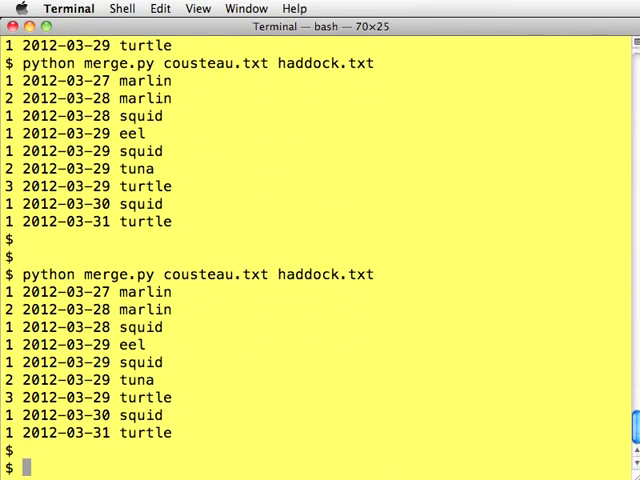
type("history ")
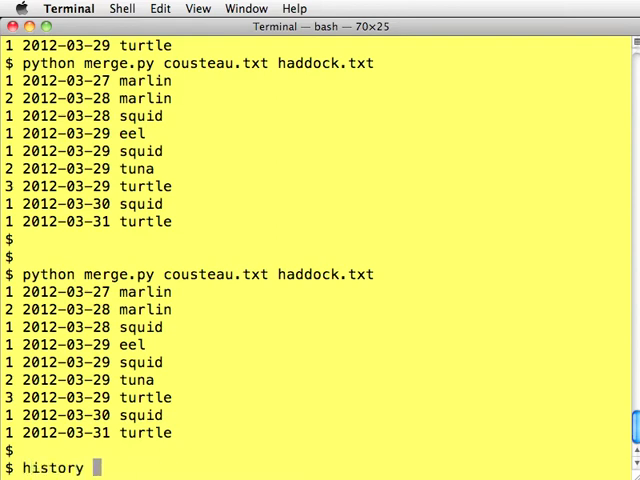
type("| ")
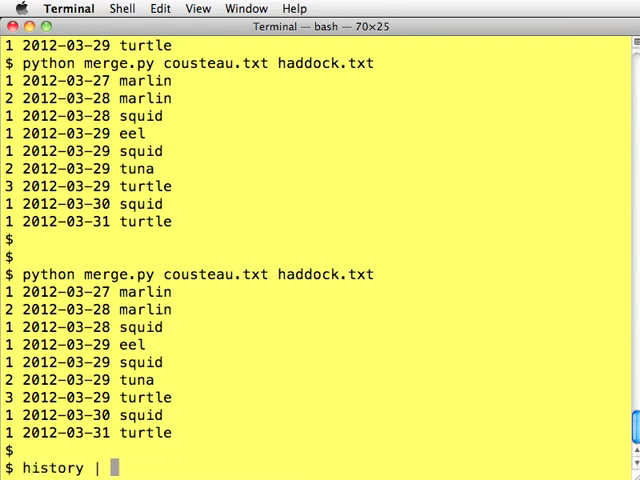
type("grep grep")
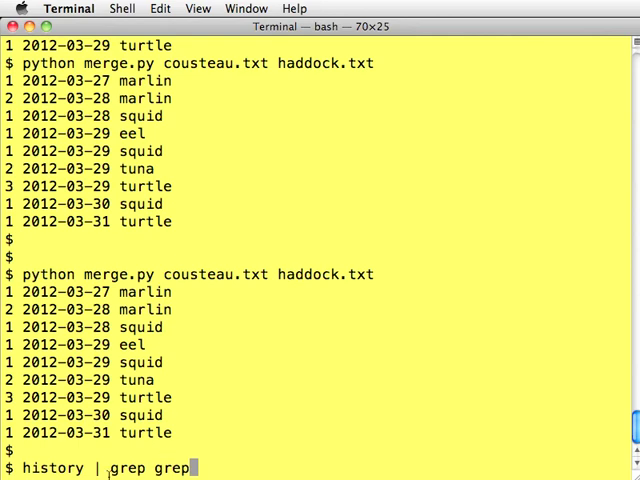
Step: Rerun history entry 532, the grep | sort | uniq -c pipeline, and merge.py on both files to compare counts
left_click_drag(109, 470, 157, 468)
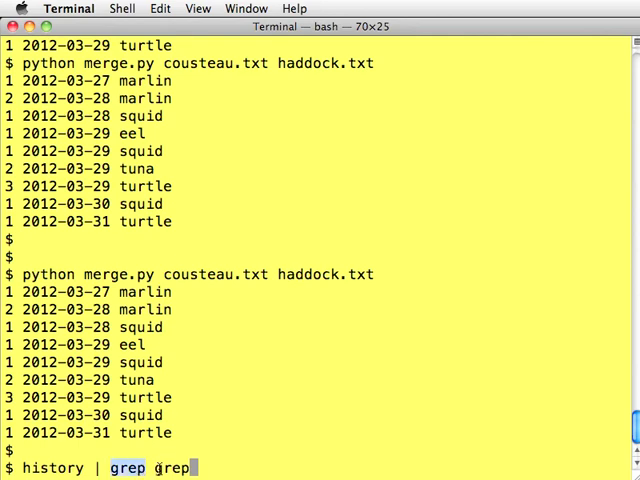
key("Return")
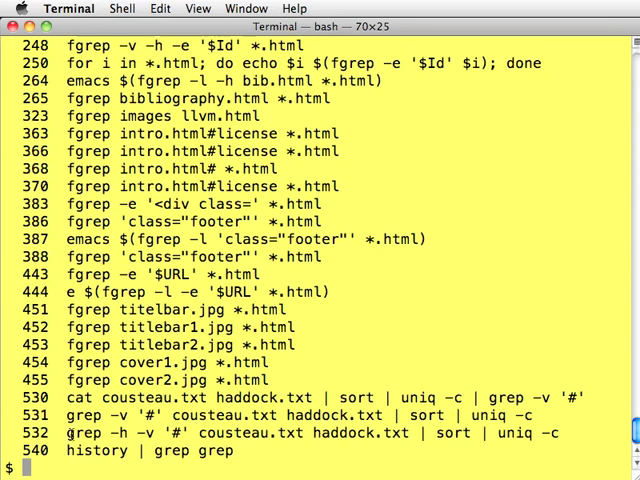
left_click_drag(66, 433, 562, 432)
type("!")
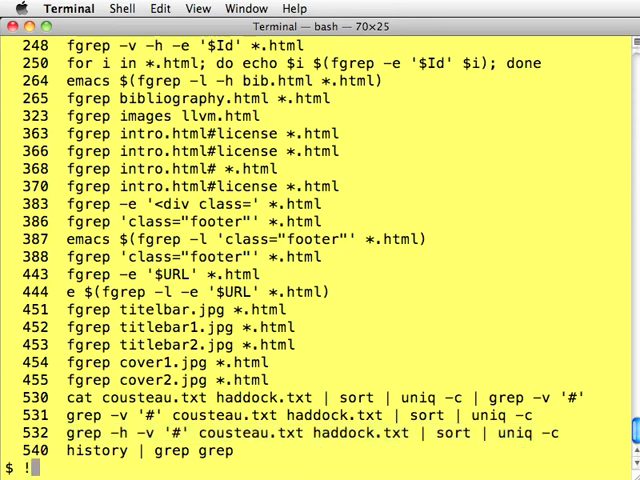
type("532")
key("Return")
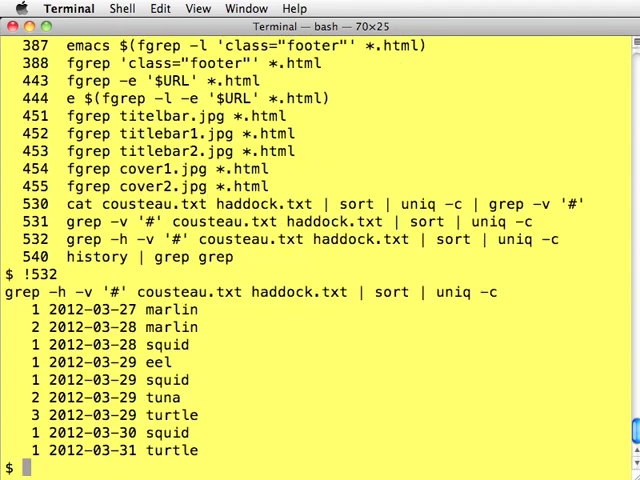
type("python merge.py cousteau.txt haddock.txt")
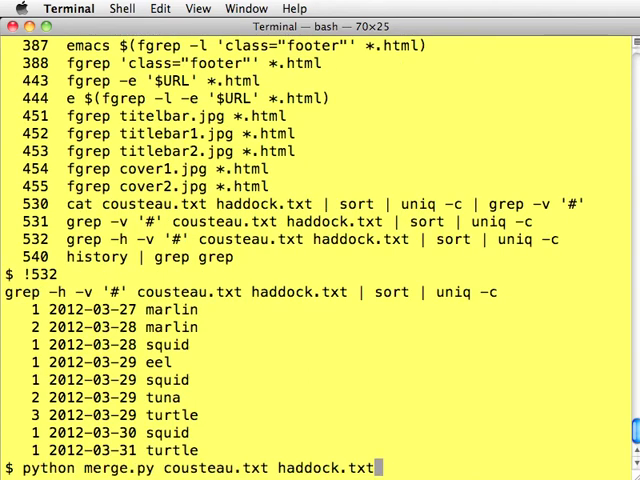
key("Return")
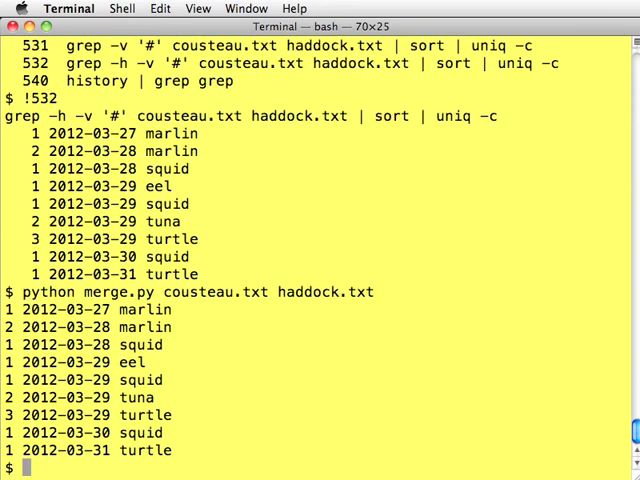